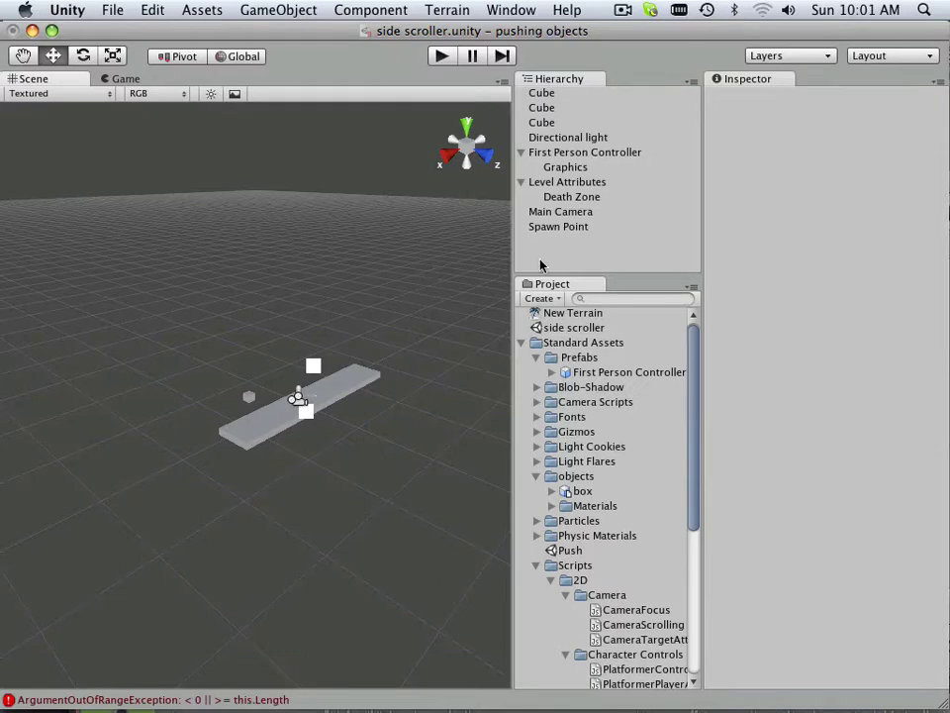
Select the Main Camera and check its X, Y and Z position values.
click(558, 213)
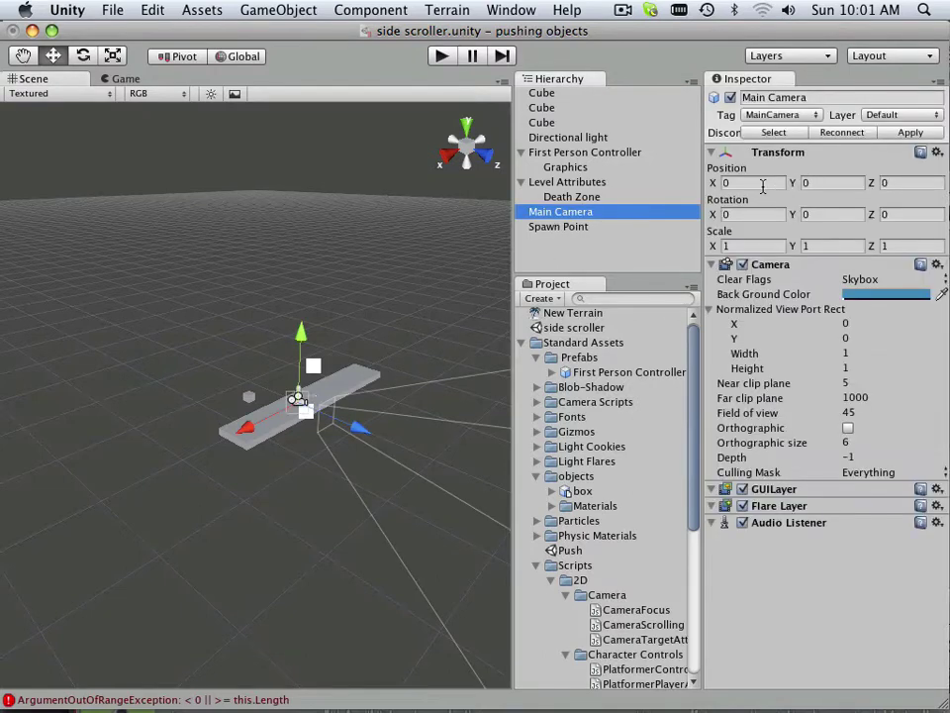
click(760, 184)
click(833, 183)
click(903, 184)
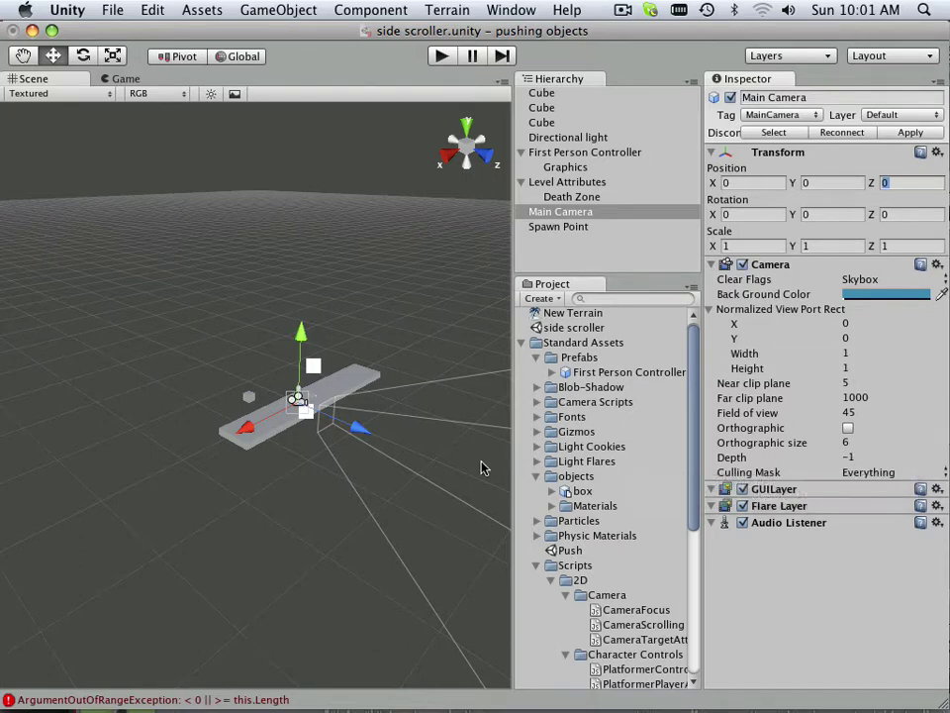
Inspect the Cube and First Person Controller, then scroll the Project panel to Scripts > 2D > Camera.
click(249, 397)
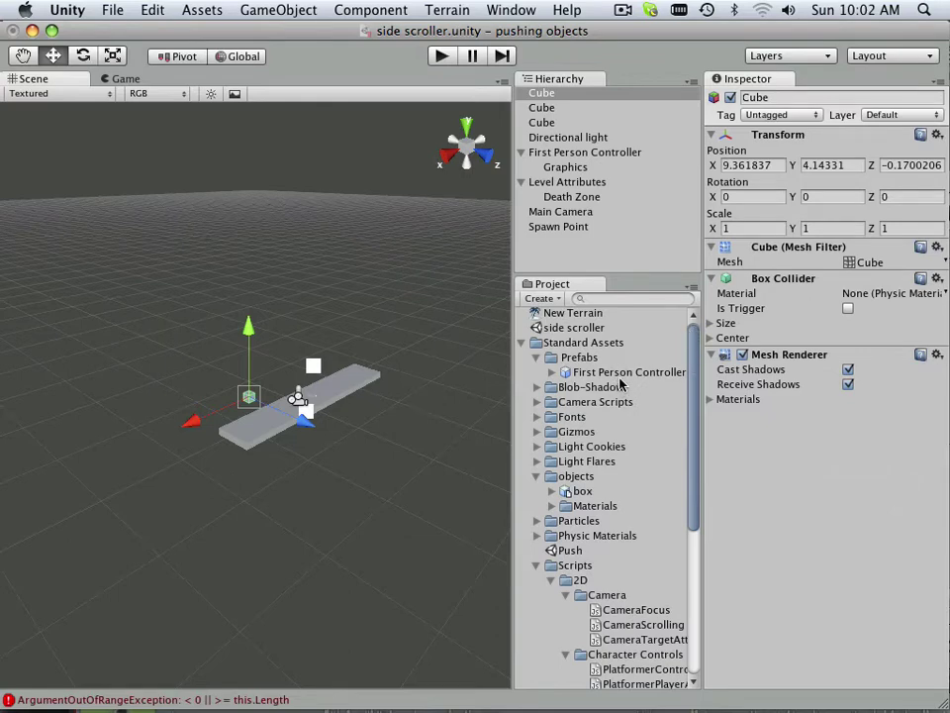
click(586, 156)
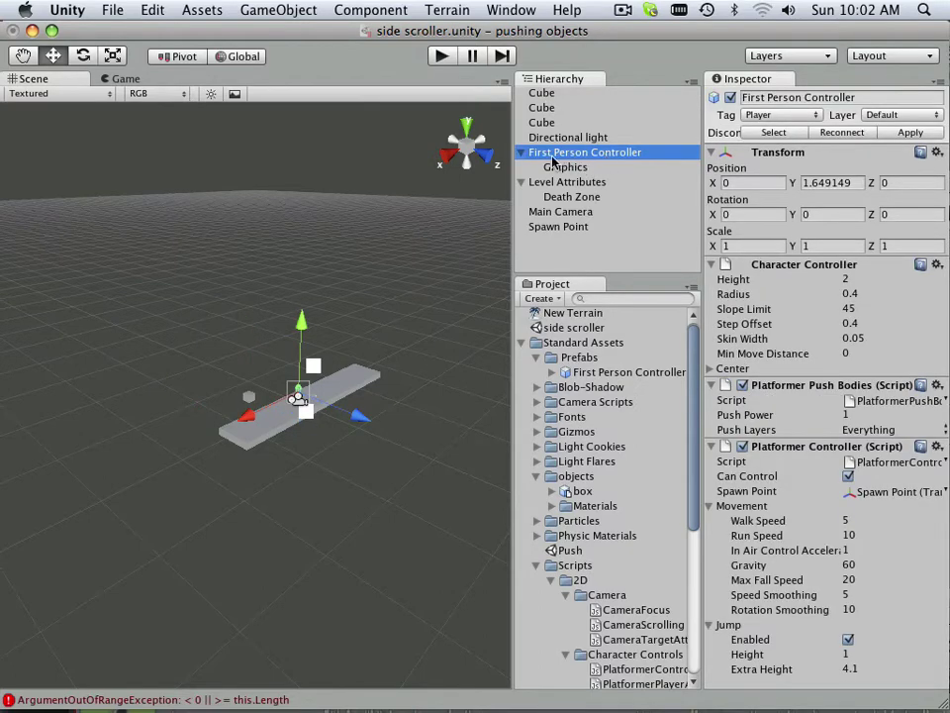
click(562, 212)
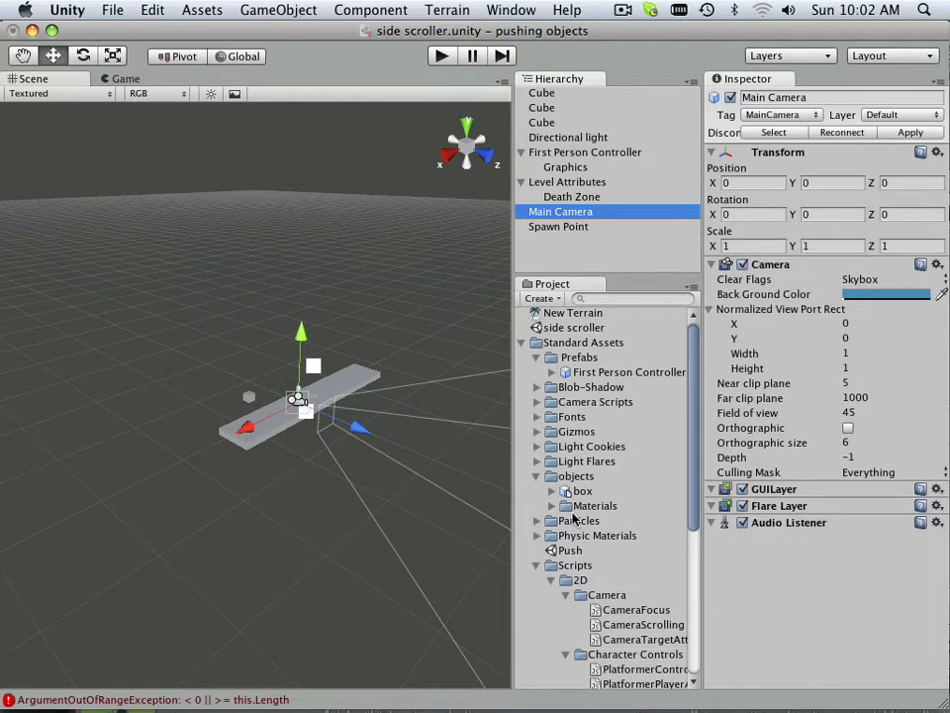
scroll(602, 482, down, 3)
scroll(602, 482, down, 8)
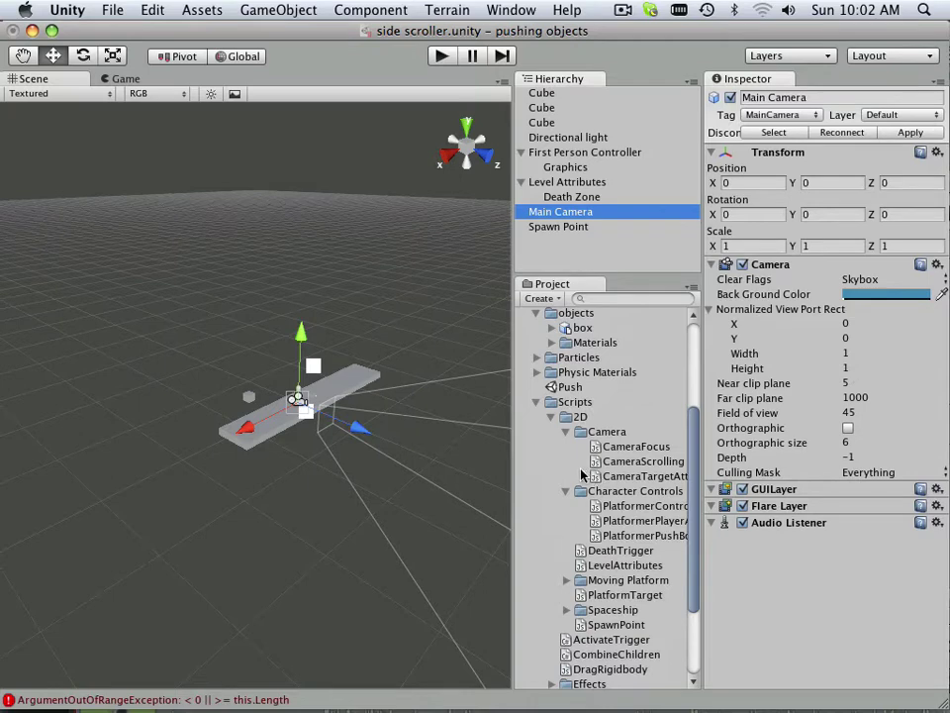
scroll(599, 485, down, 1)
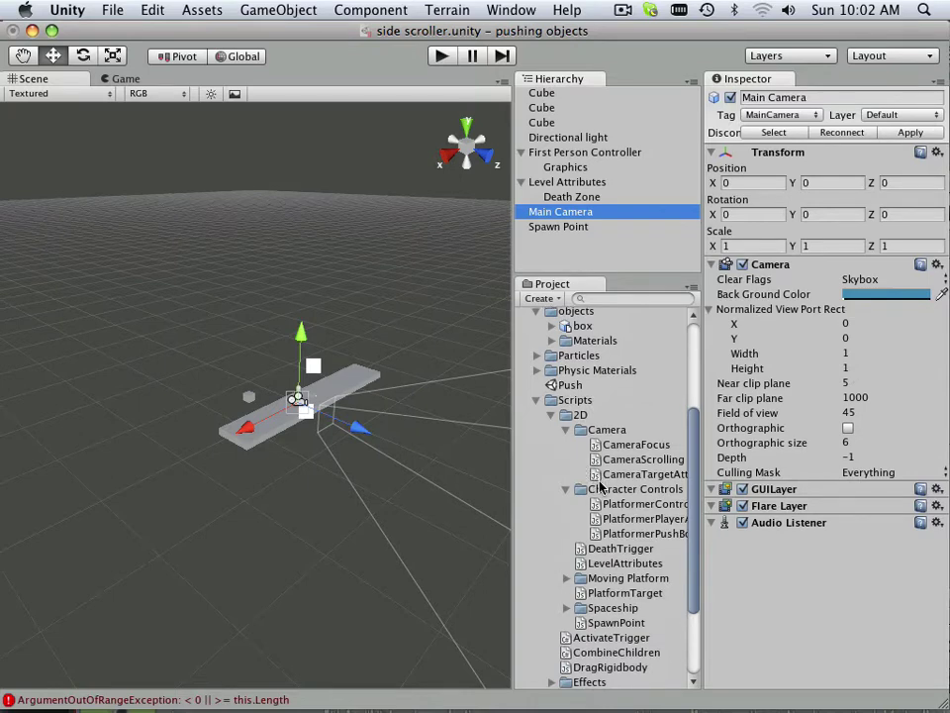
Add the CameraFocus script to the Main Camera and try assigning the First Person Controller to it.
drag(599, 450, 757, 593)
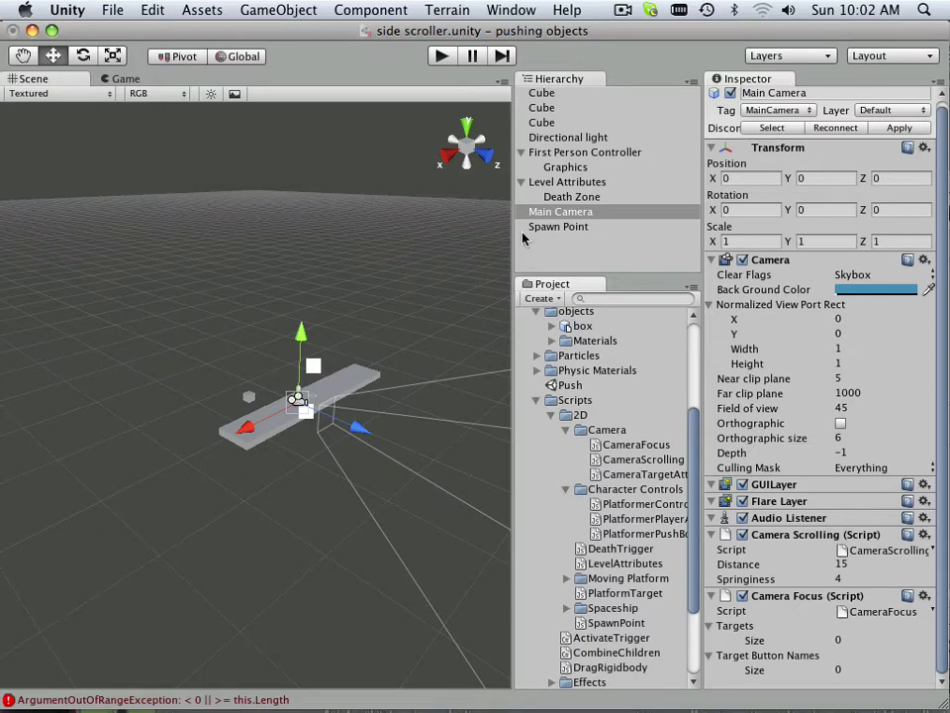
click(581, 152)
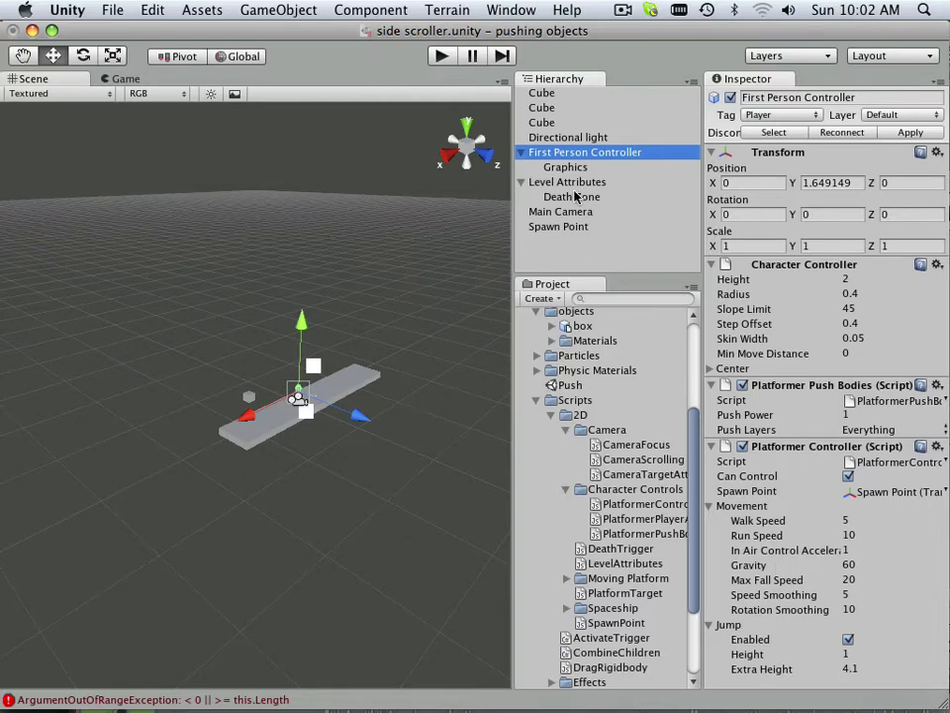
click(535, 211)
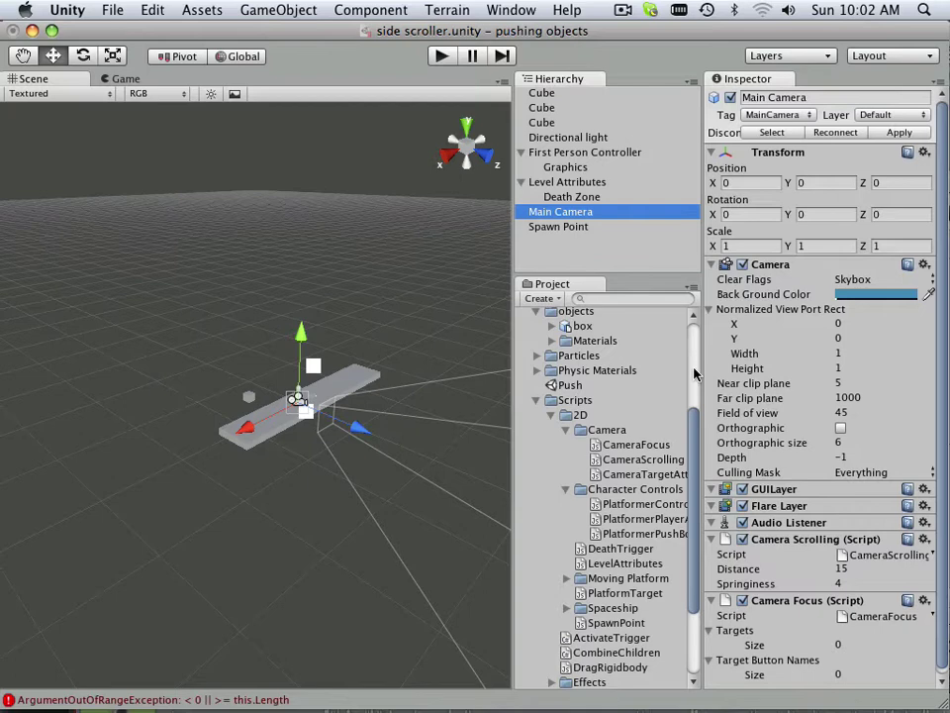
drag(584, 152, 841, 648)
Set both the Targets size and the Target Button Names size to 2.
click(840, 645)
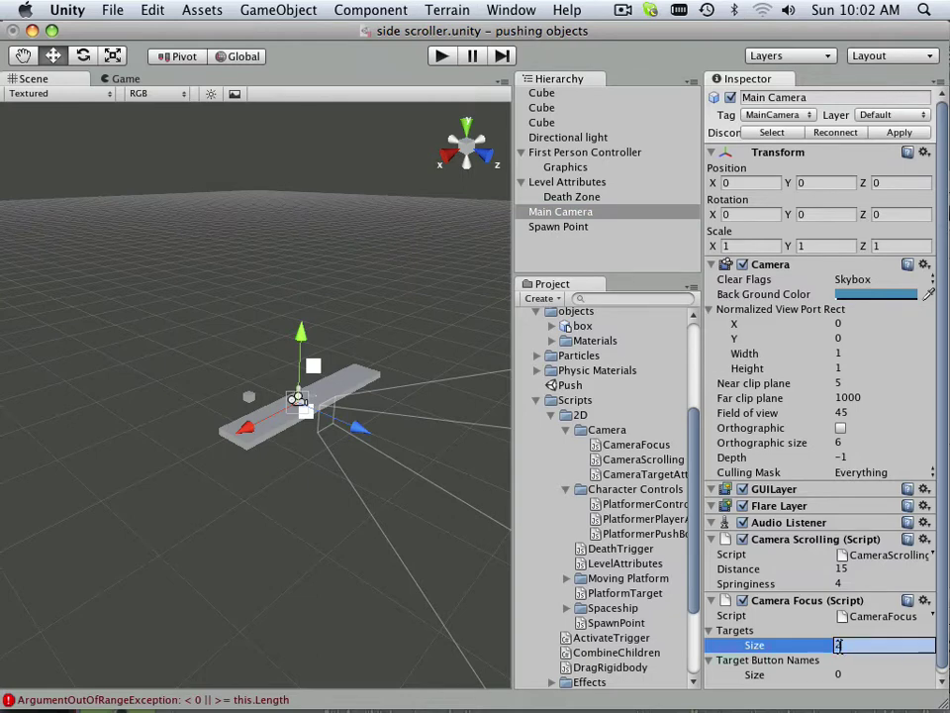
text(2)
key(Return)
scroll(836, 653, down, 2)
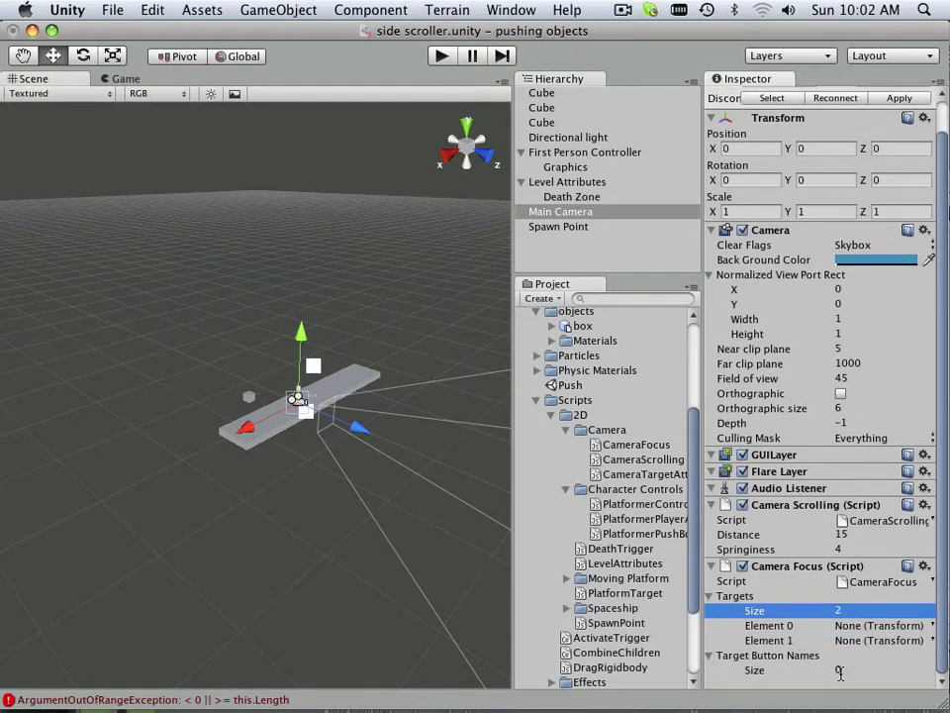
click(839, 671)
text(2)
key(Return)
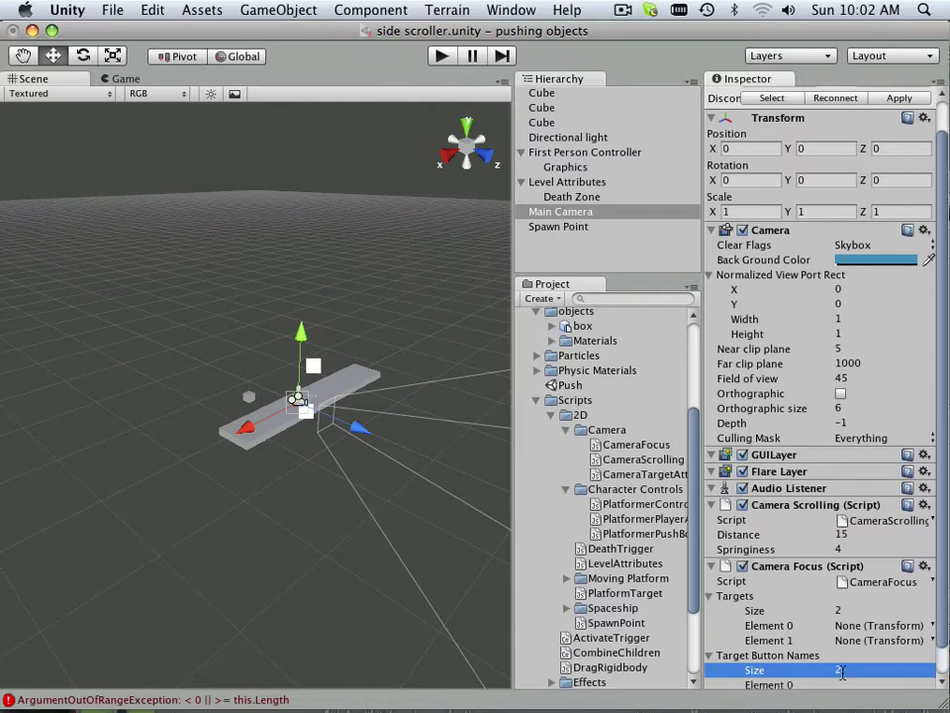
Name the buttons Player and Box, and assign First Person Controller and Cube as targets.
scroll(868, 641, down, 2)
click(846, 655)
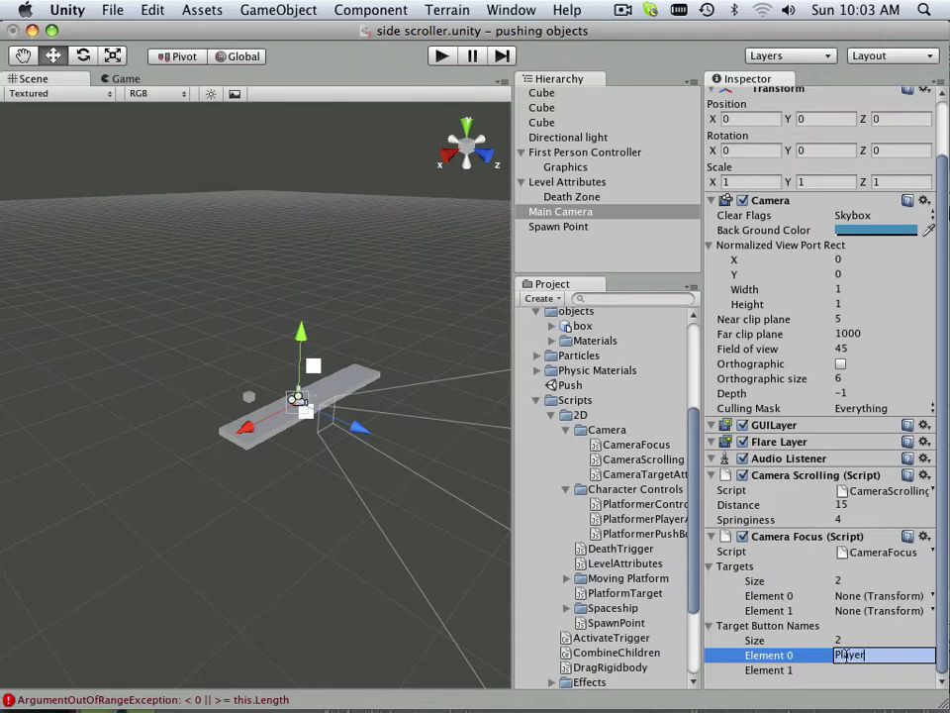
text(Player)
click(865, 671)
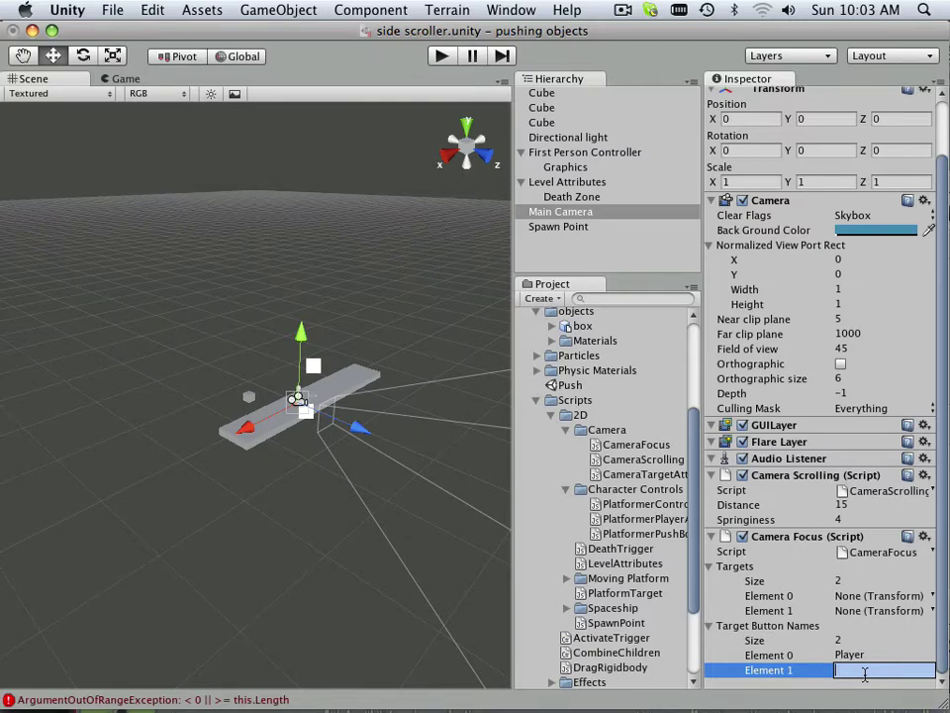
key(Return)
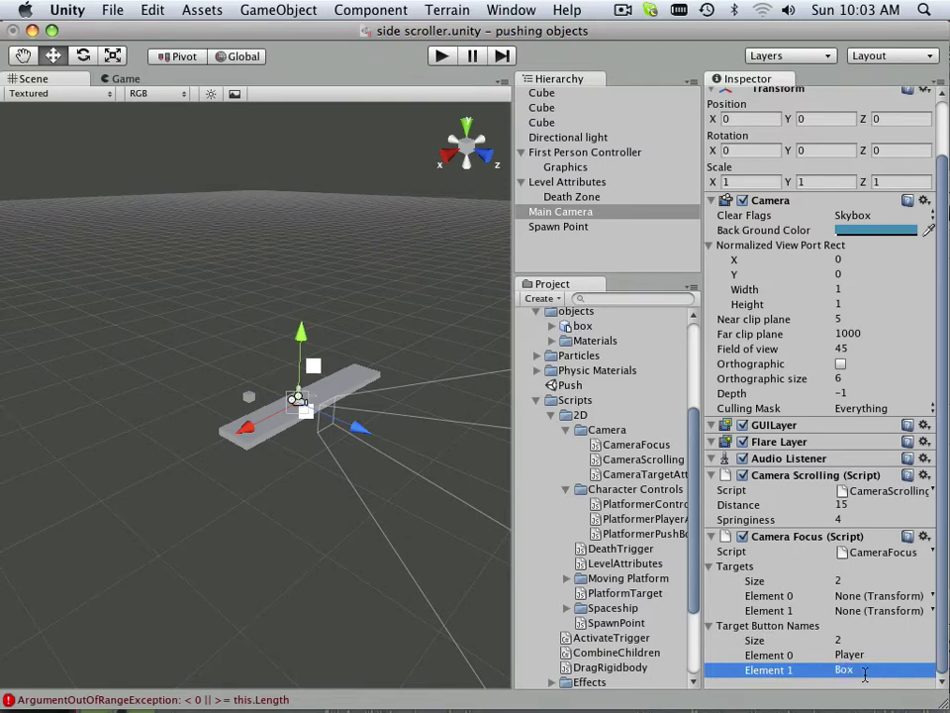
drag(579, 153, 871, 598)
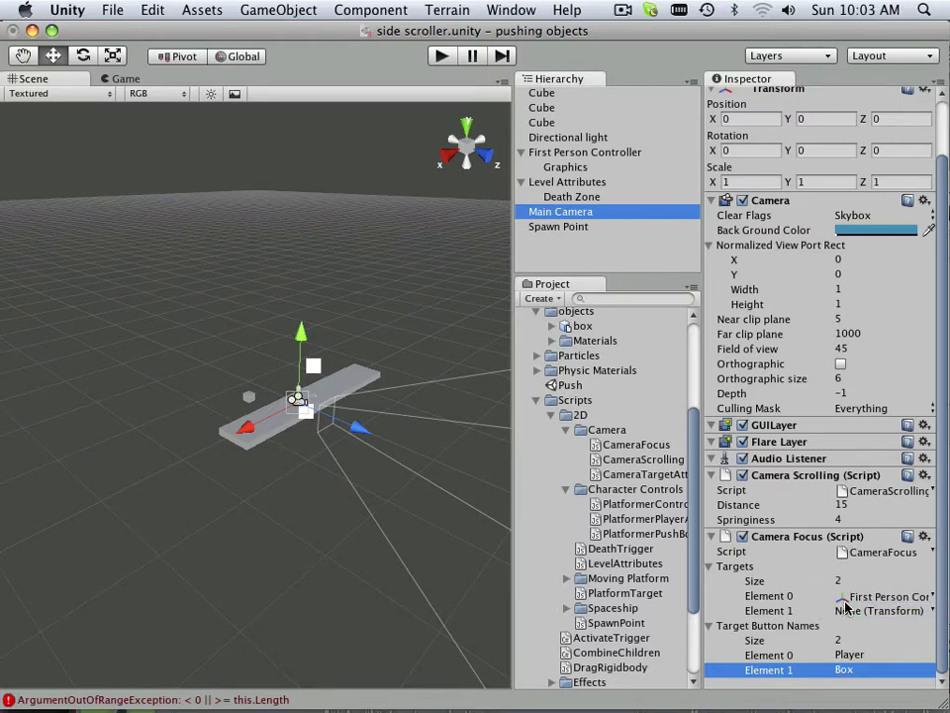
drag(543, 94, 842, 620)
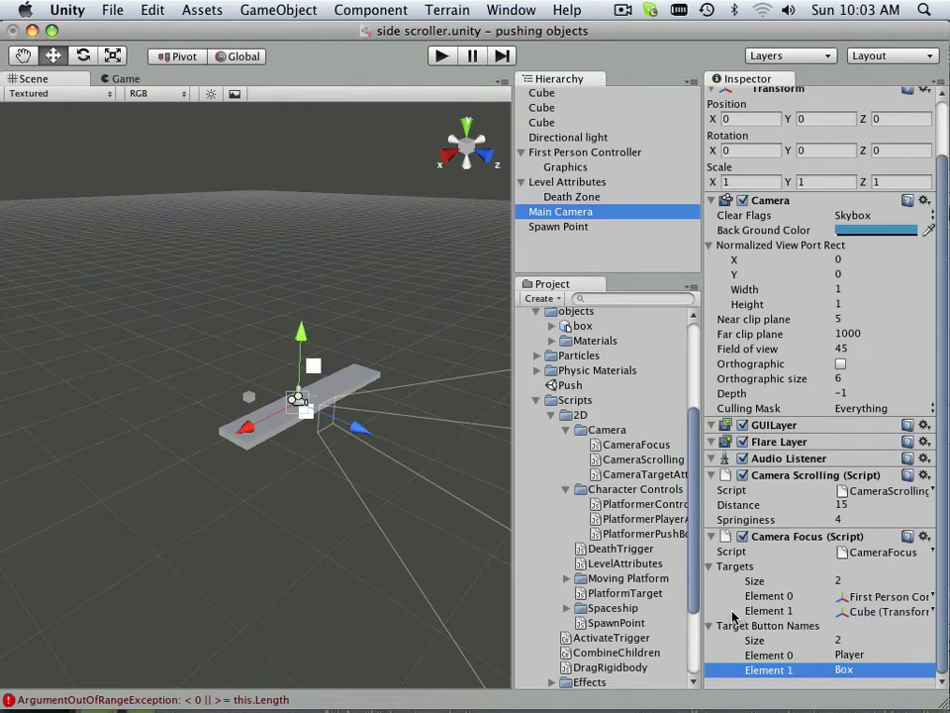
Play the scene, switch the camera between Player and Box, then stop.
click(443, 56)
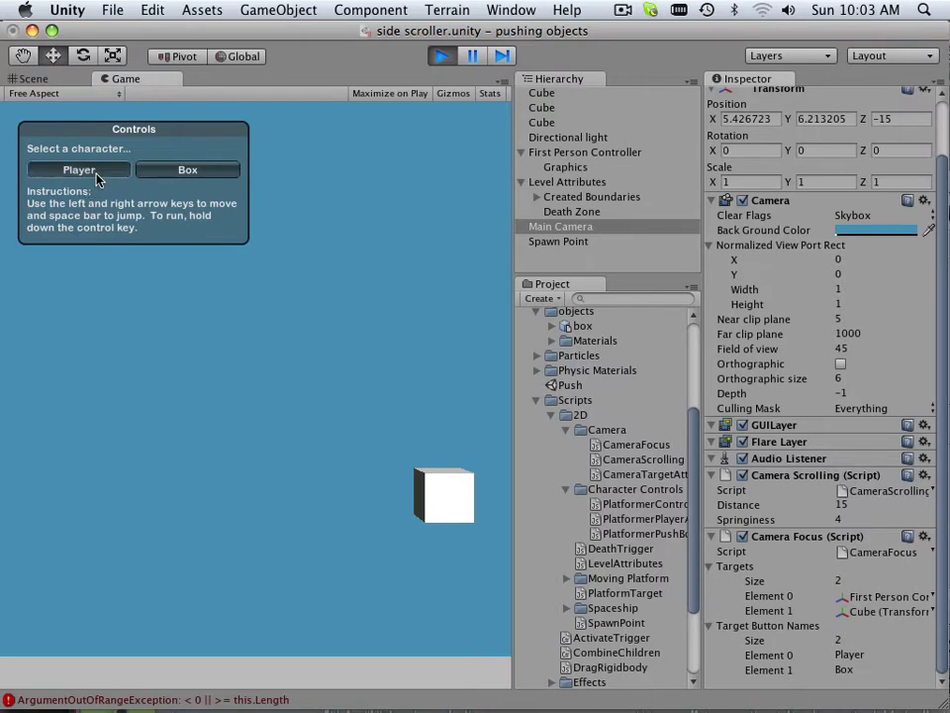
click(105, 176)
click(185, 170)
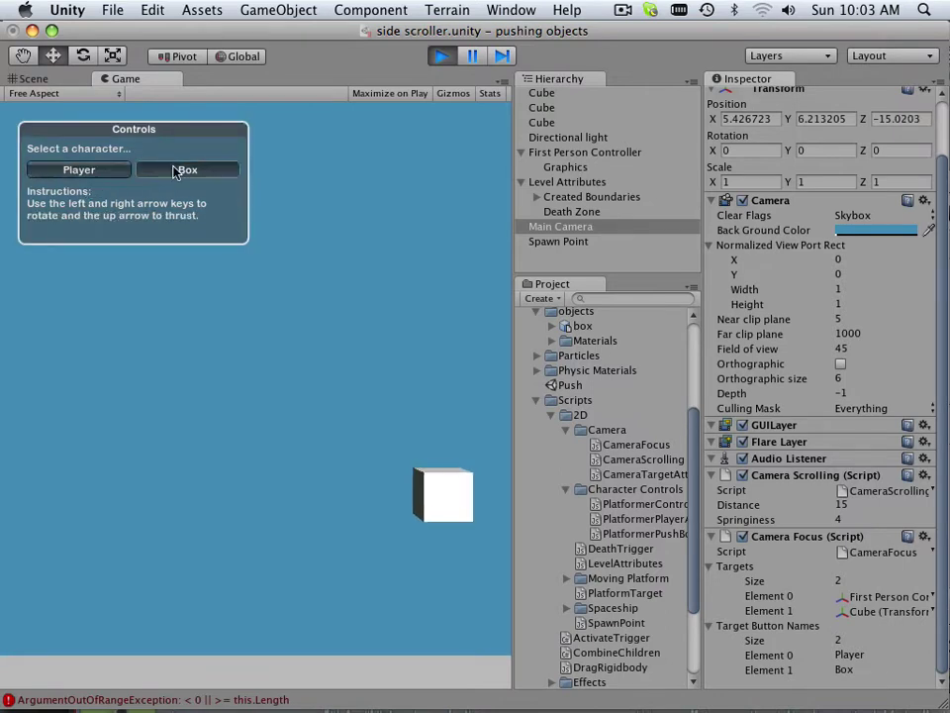
click(442, 57)
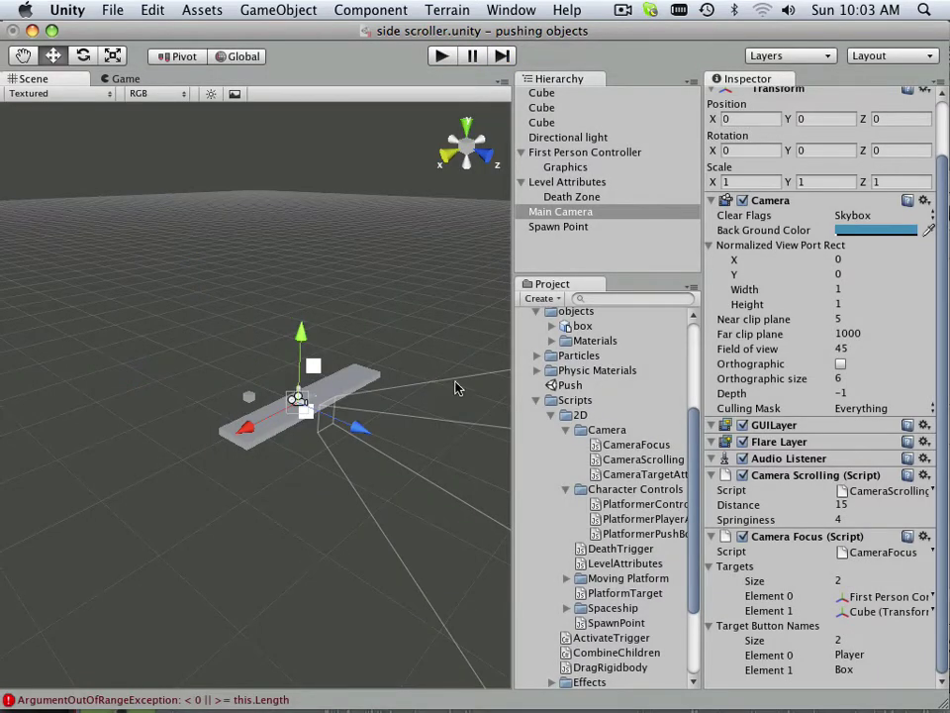
Add the CameraTargetAttributes script to the First Person Controller.
click(575, 155)
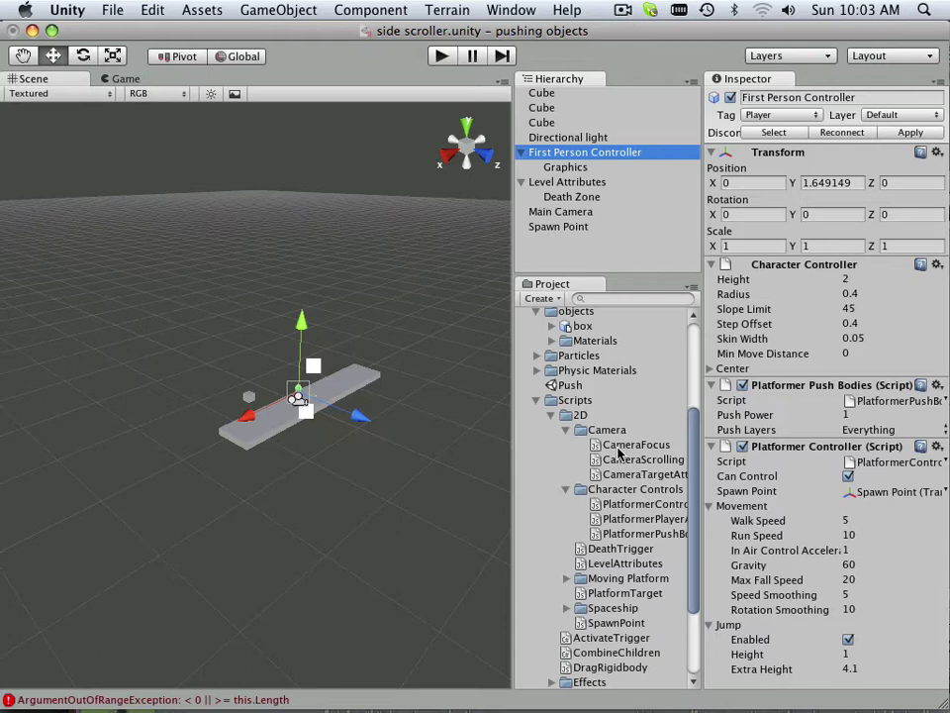
drag(620, 477, 745, 679)
scroll(772, 614, down, 4)
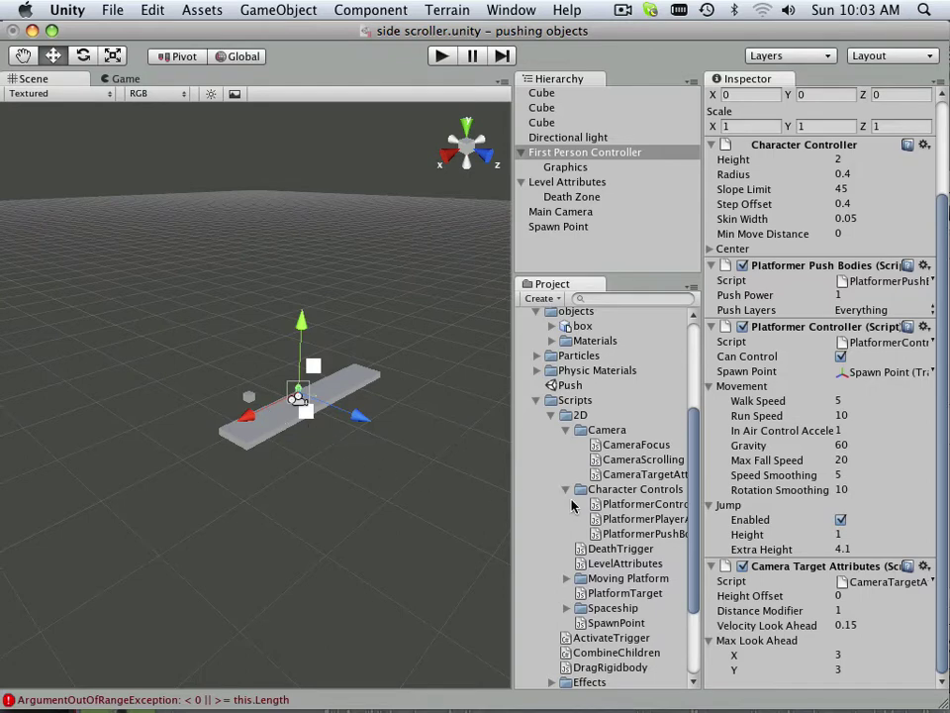
scroll(579, 500, up, 3)
scroll(579, 500, up, 8)
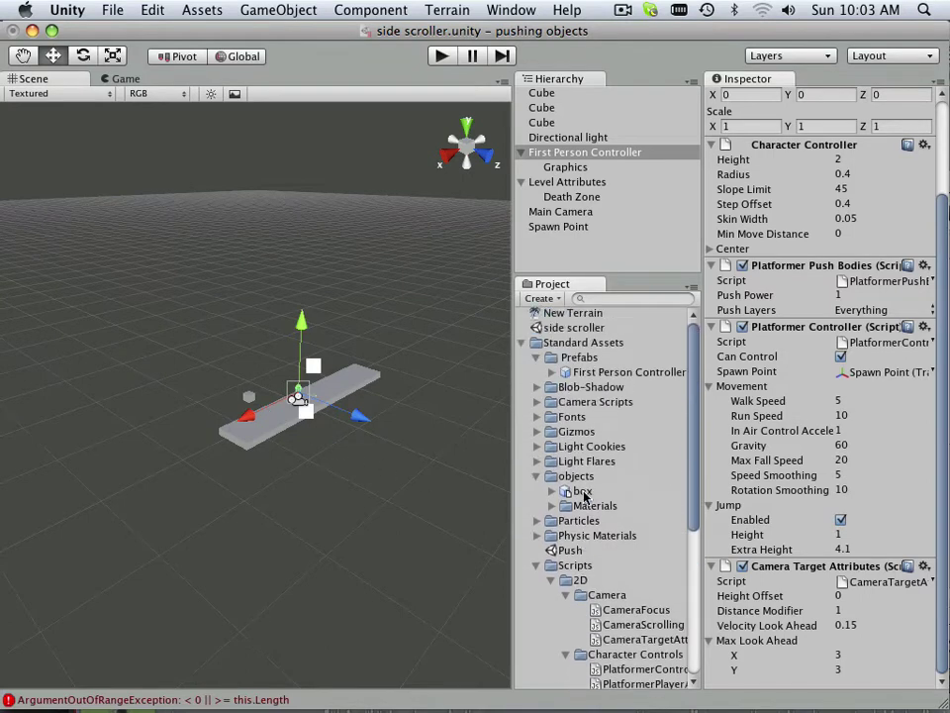
On Level Attributes, scrub Bounds to X -0.6165768, Y 0.2700001, width 21.1354, height 17.55968.
click(568, 184)
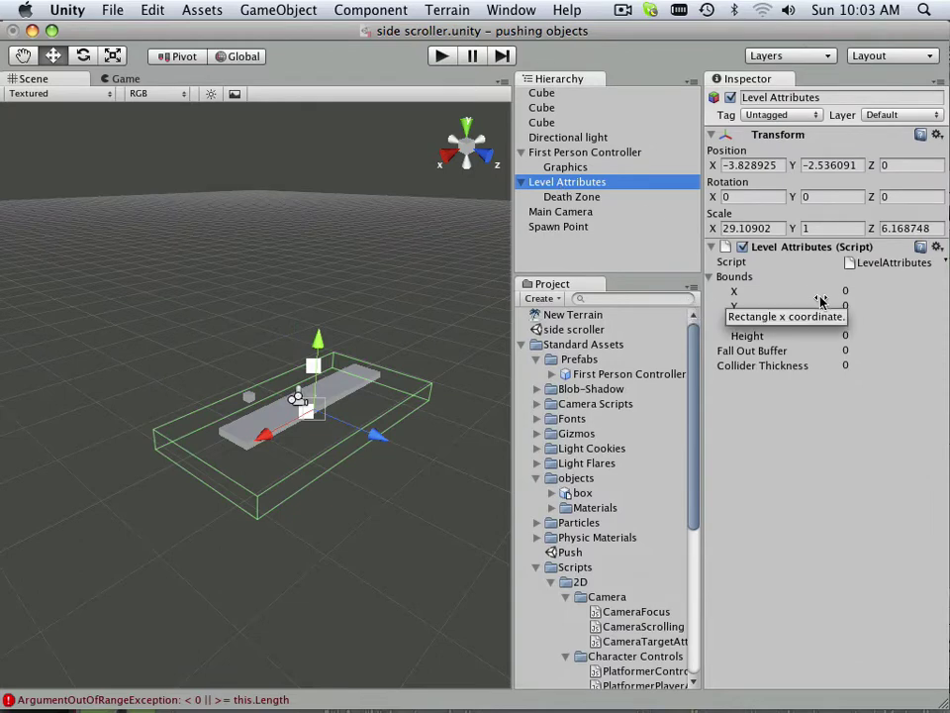
drag(753, 291, 849, 326)
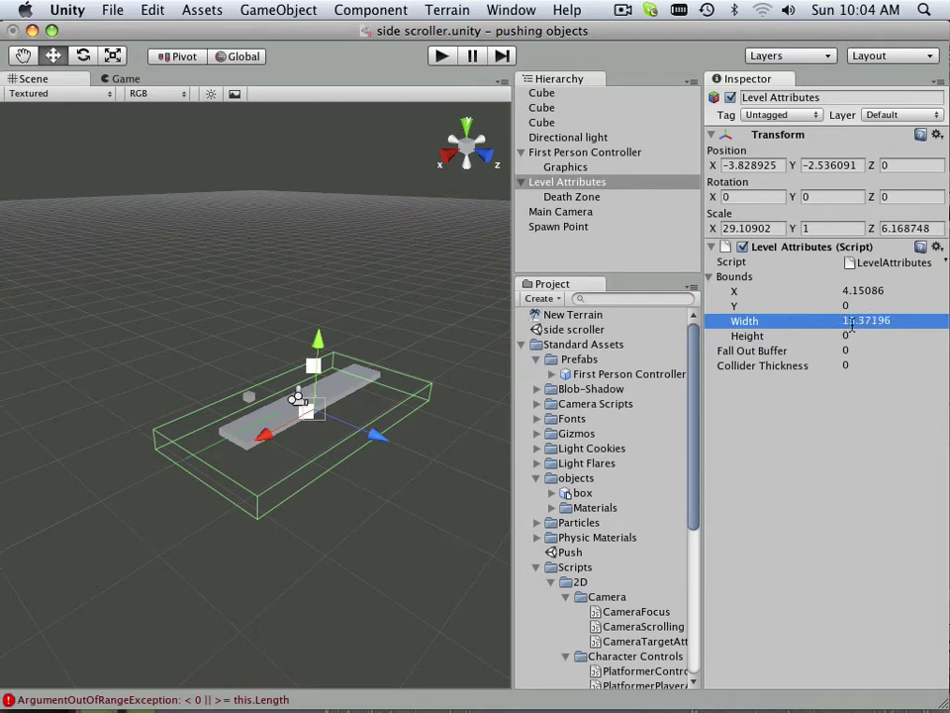
drag(776, 339, 928, 337)
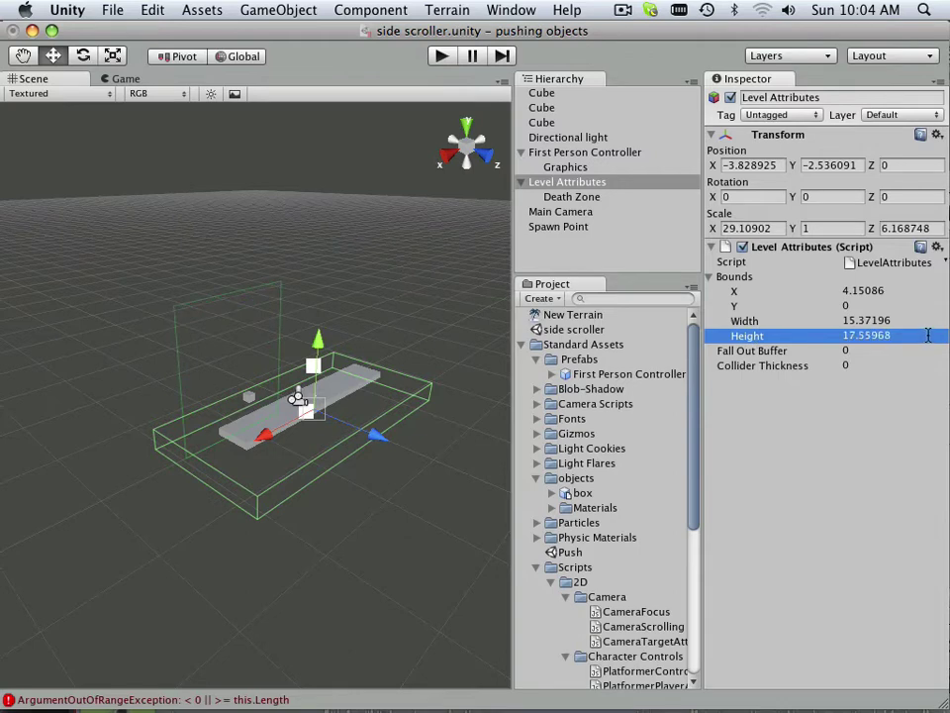
drag(799, 323, 847, 326)
drag(768, 309, 703, 291)
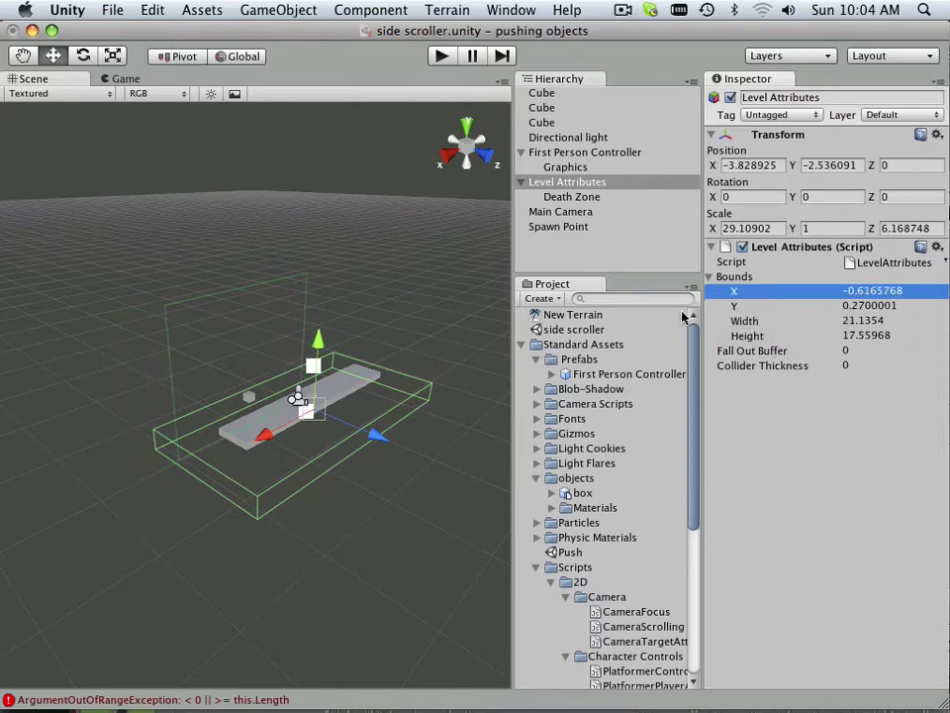
Play the game, toggle Box and Player, move right, then open the ArgumentOutOfRangeException in the Console.
click(442, 56)
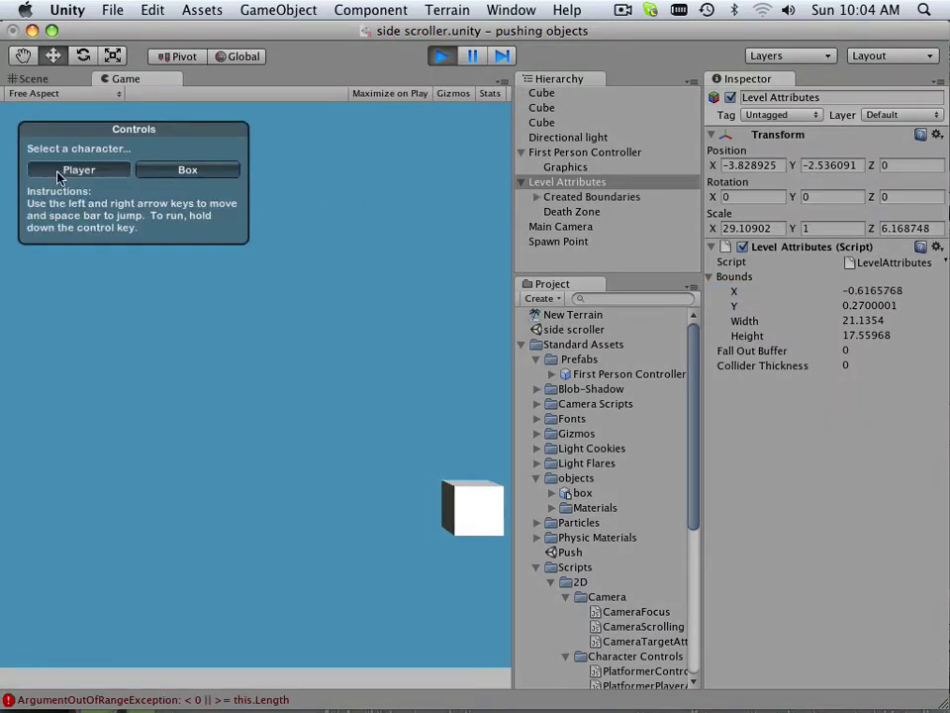
click(166, 174)
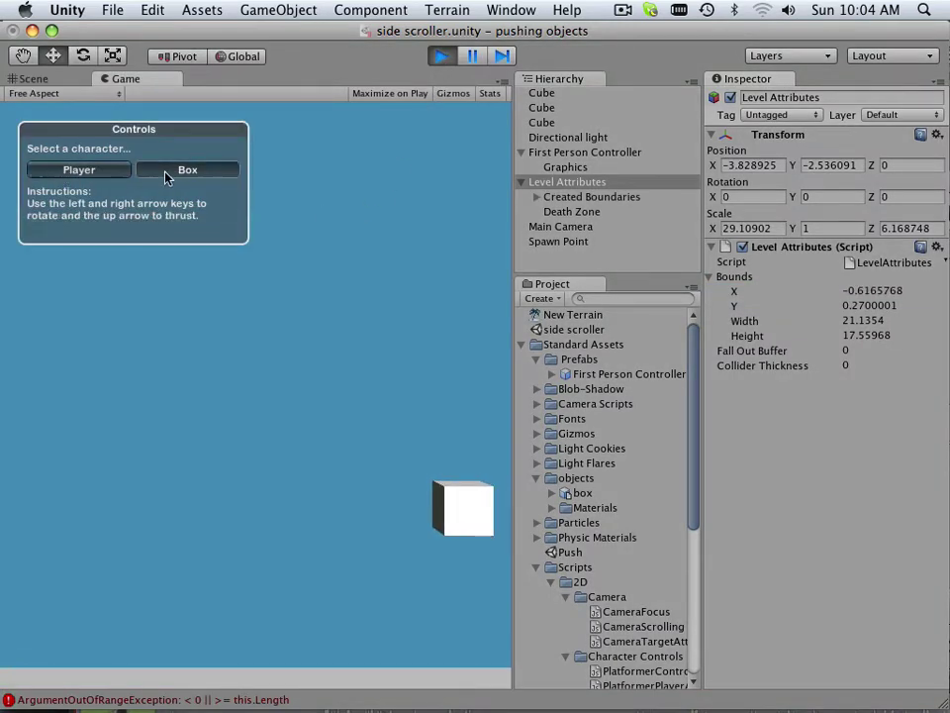
click(109, 174)
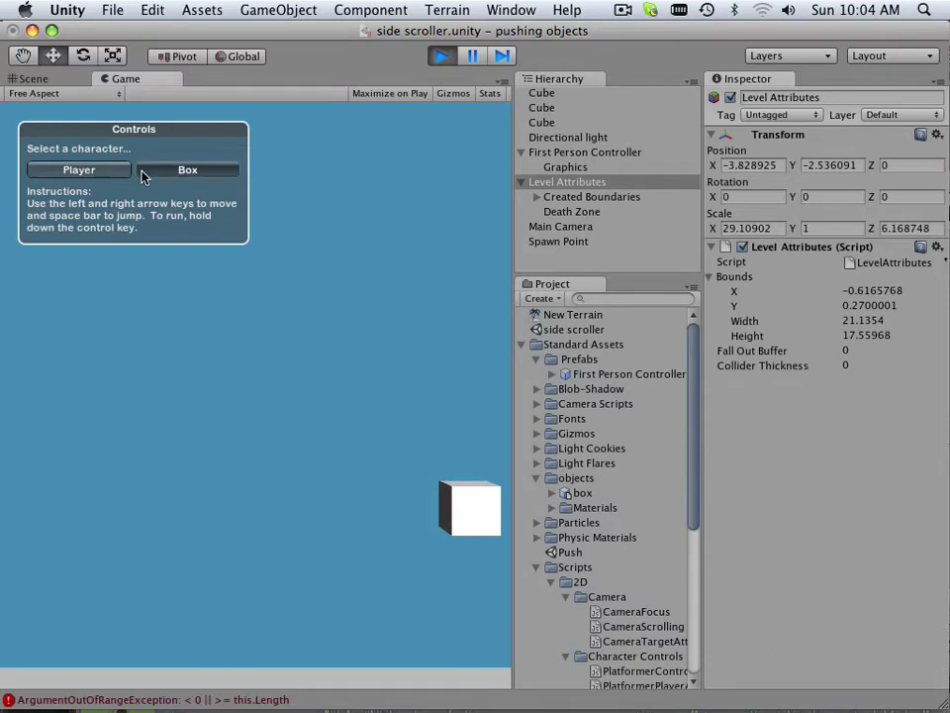
click(144, 174)
click(75, 172)
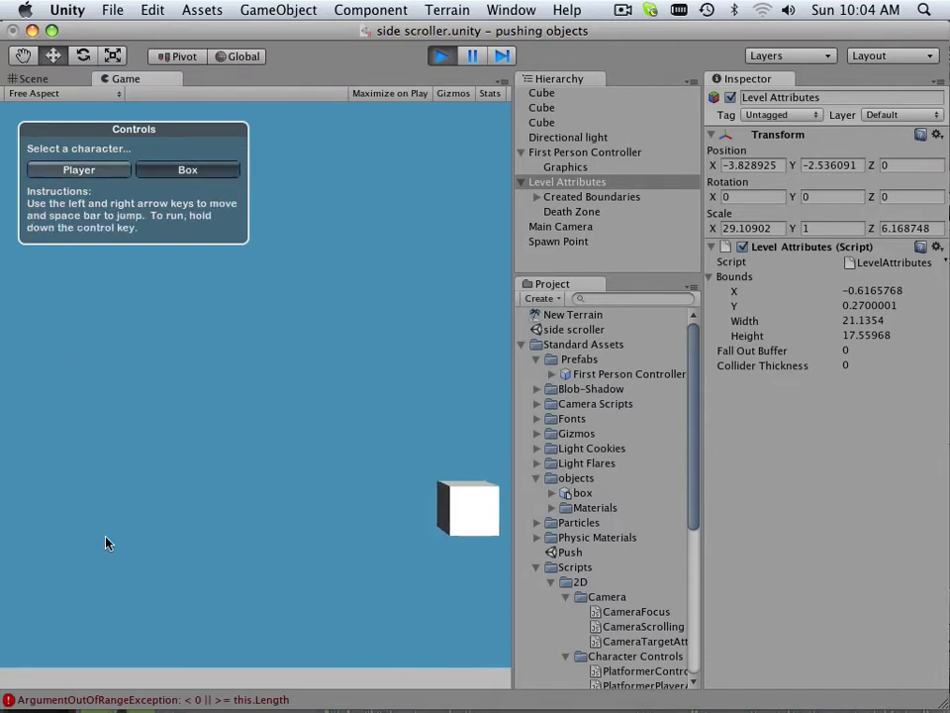
key(Right)
click(19, 705)
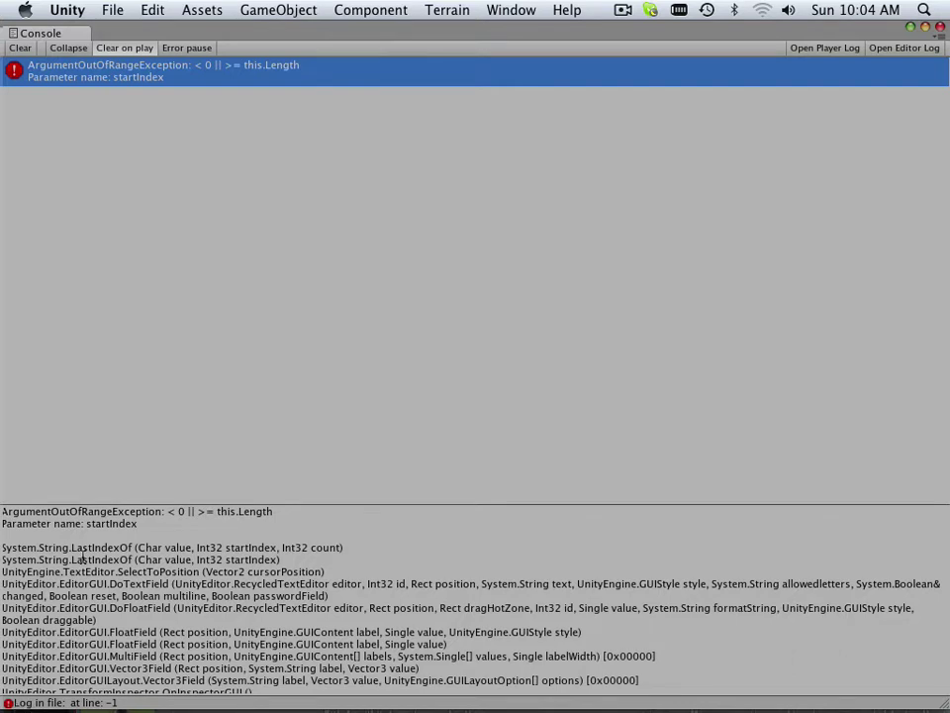
Highlight the ArgumentOutOfRangeException name in the Console's detail pane.
drag(52, 512, 161, 512)
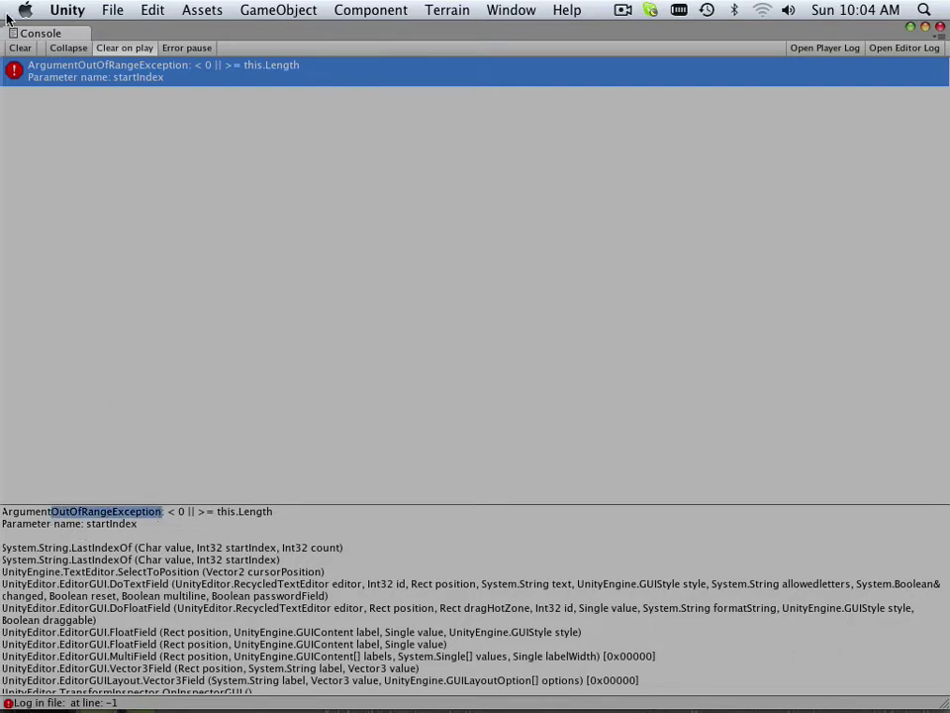
Close the Console, switch between Box and Player, and stop the game.
click(941, 27)
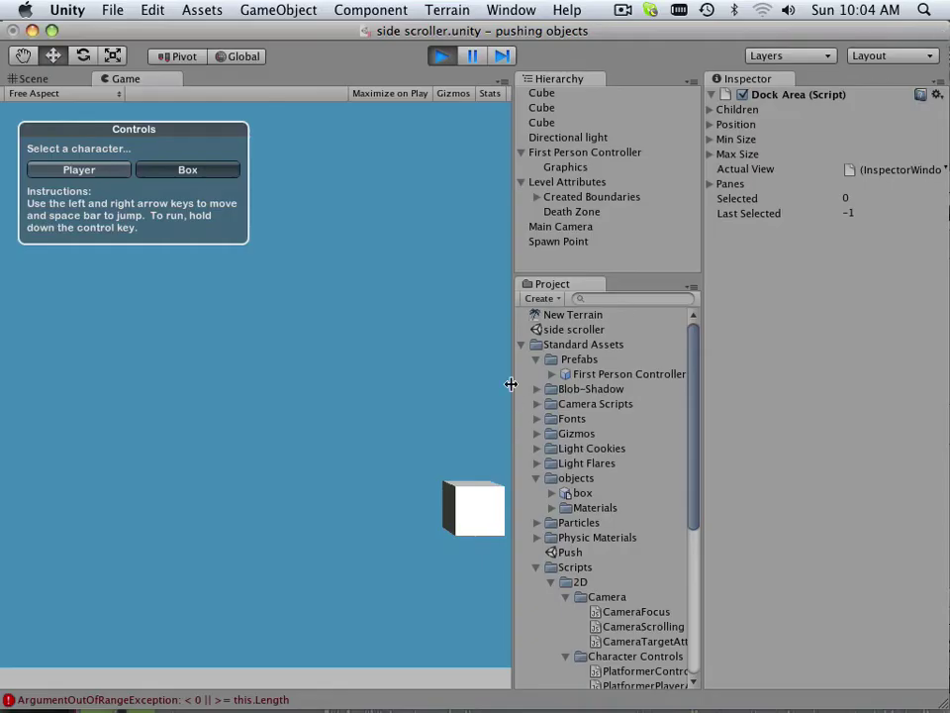
click(190, 169)
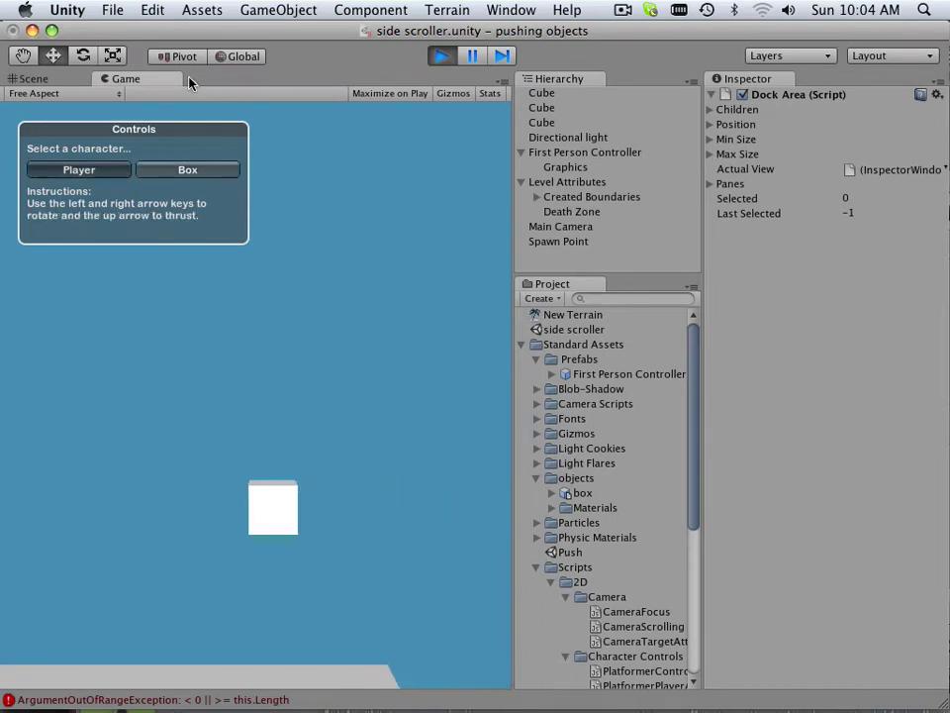
click(79, 168)
click(437, 57)
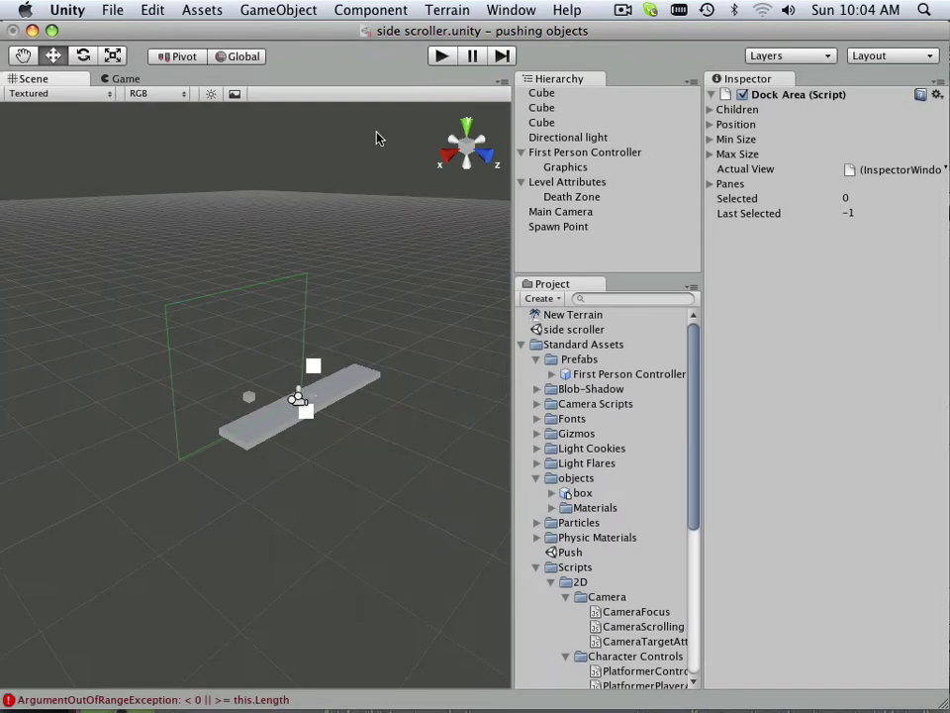
Switch the Scene view to Top, zoom out, and select Level Attributes.
click(467, 137)
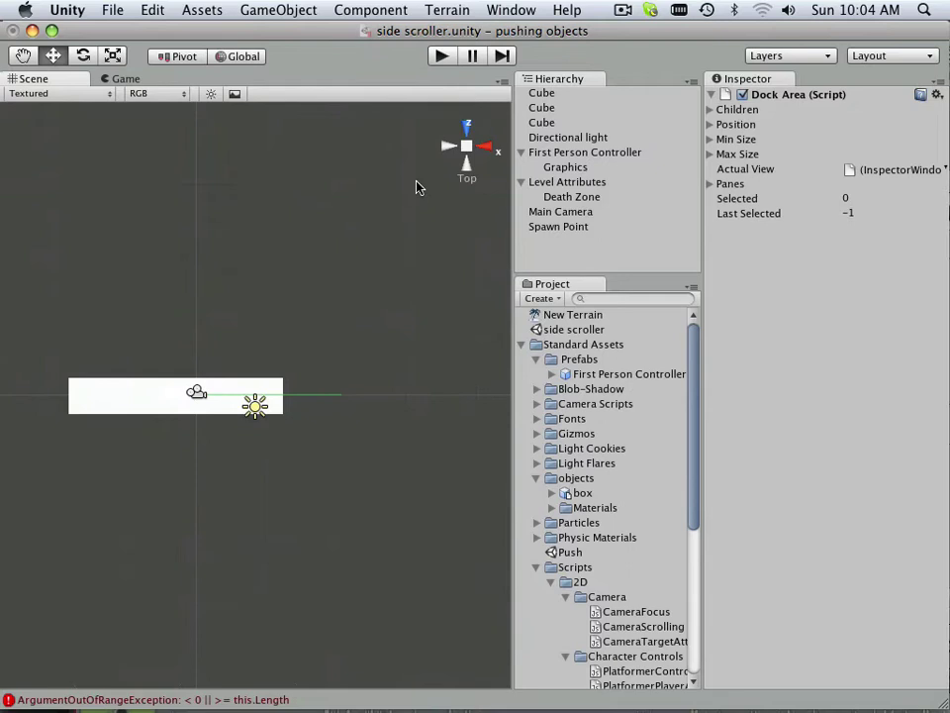
scroll(331, 371, down, 3)
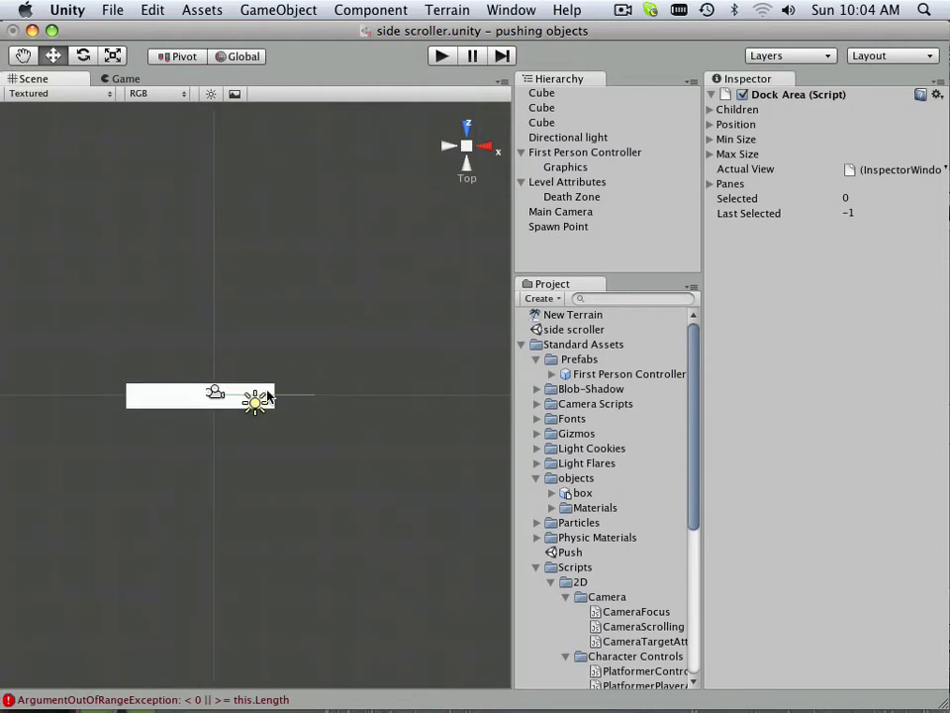
click(571, 184)
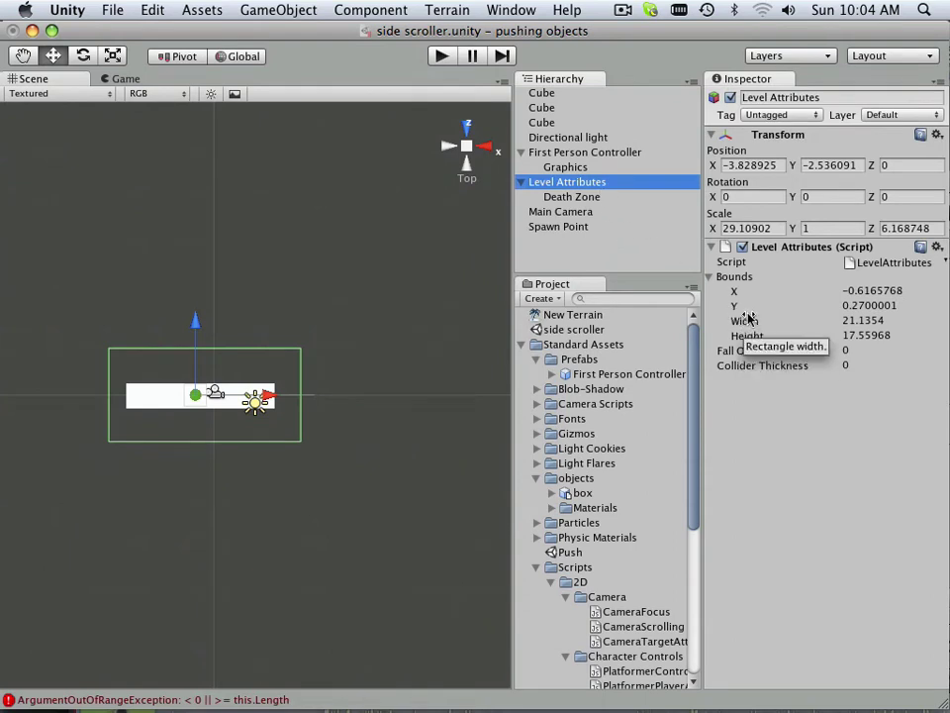
In Front view, scrub Bounds to X -16.61647, Y -10.04139, width 29.9295, height 21.95963, then play.
drag(751, 306, 853, 294)
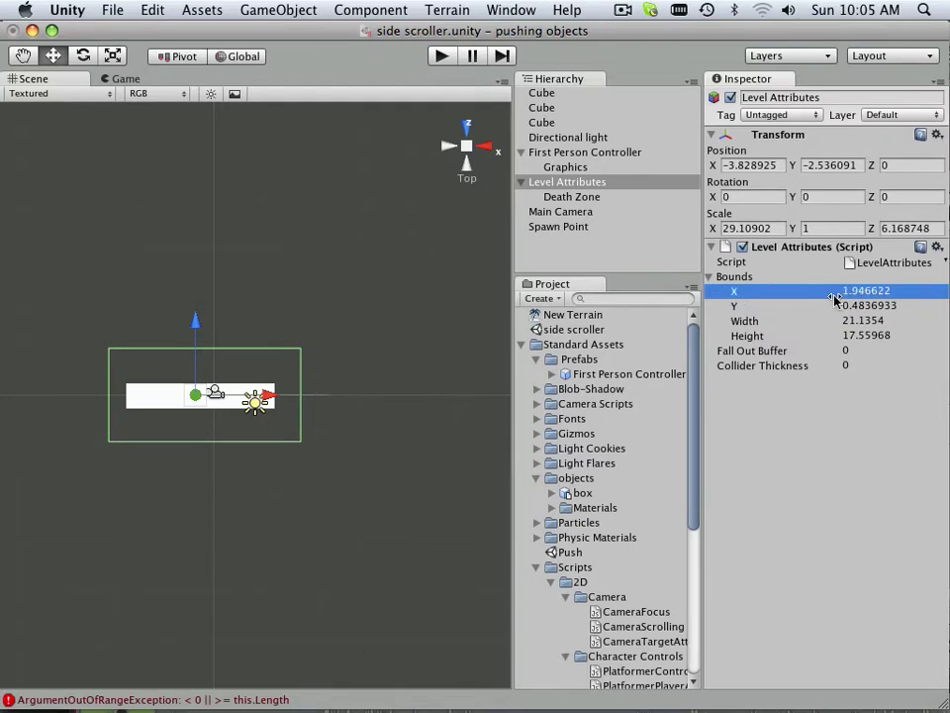
drag(752, 305, 783, 330)
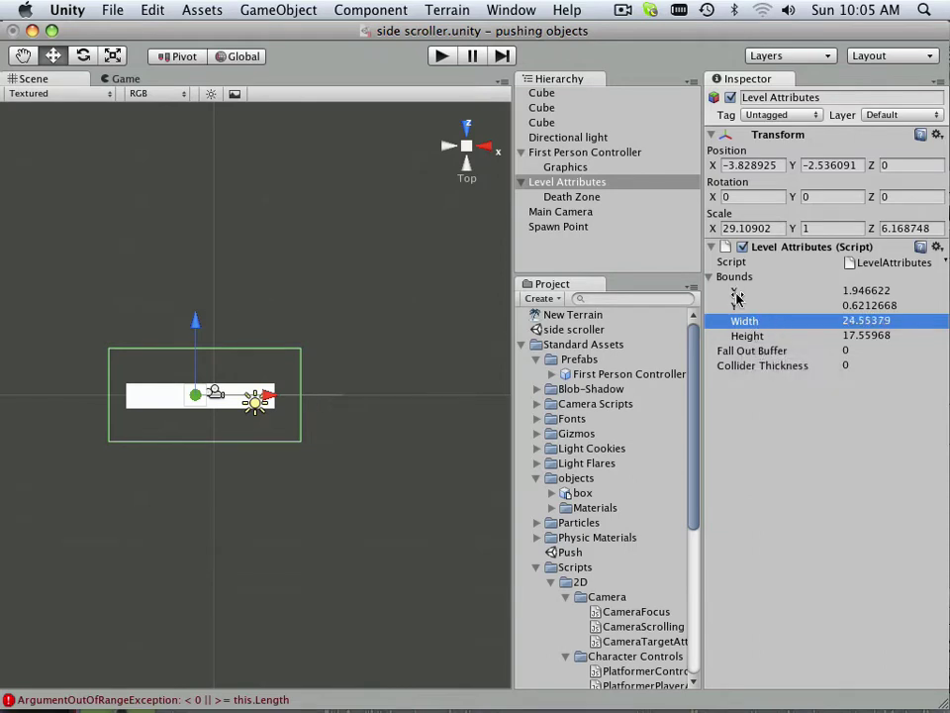
drag(736, 297, 751, 304)
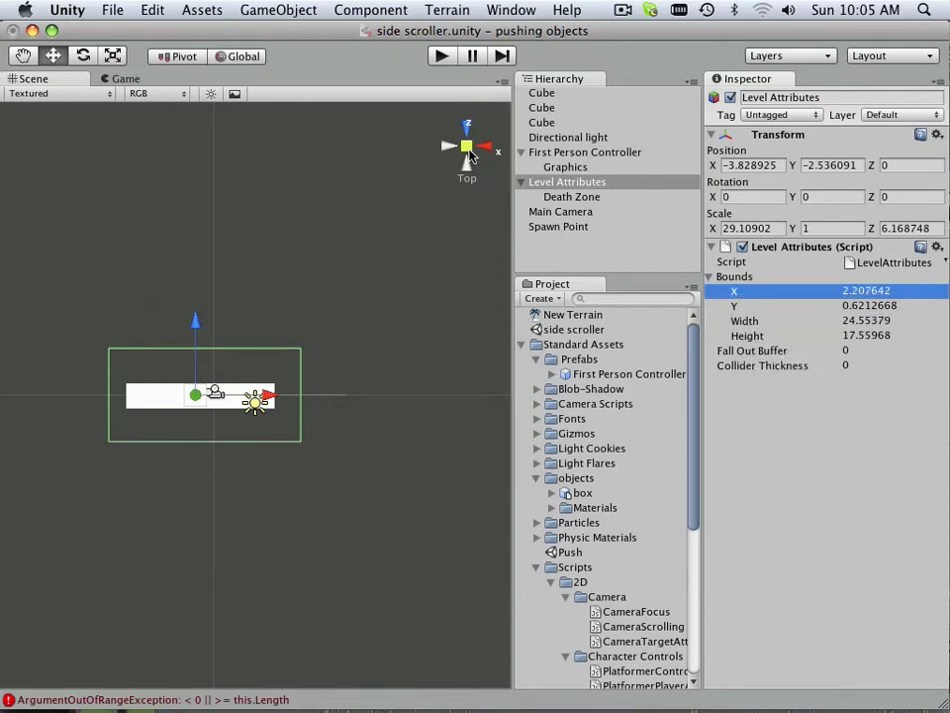
alt+drag(471, 153, 443, 170)
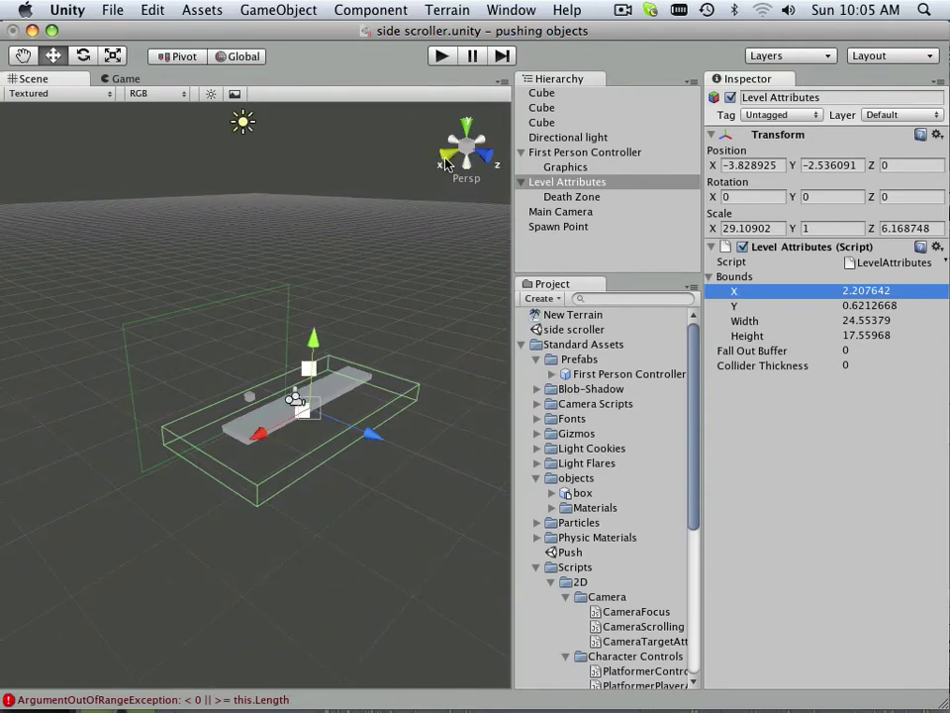
click(481, 160)
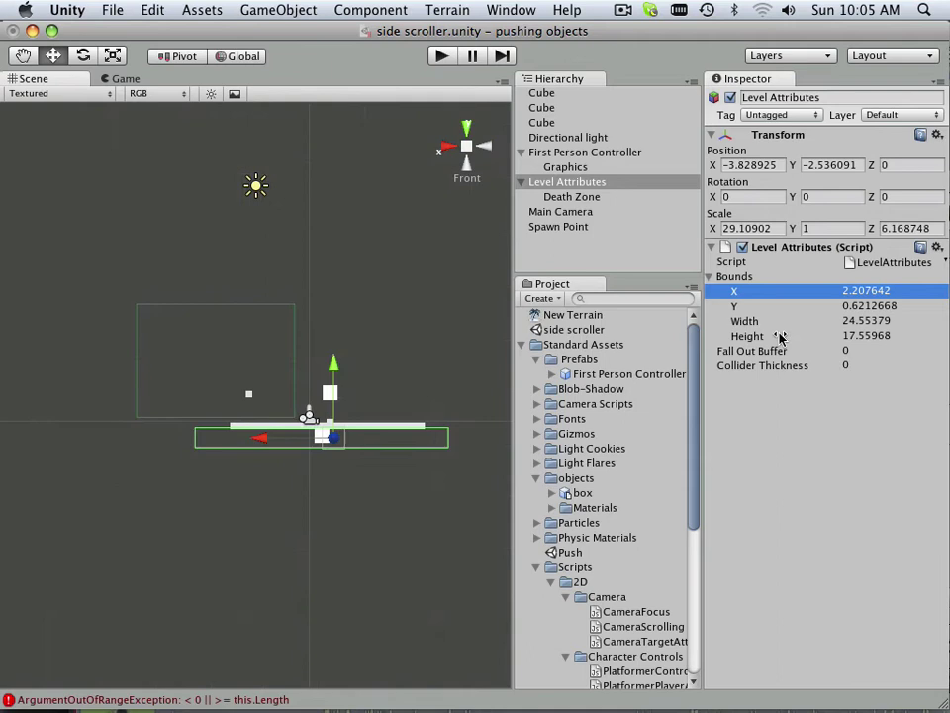
drag(770, 308, 690, 307)
drag(741, 287, 521, 291)
drag(760, 320, 615, 285)
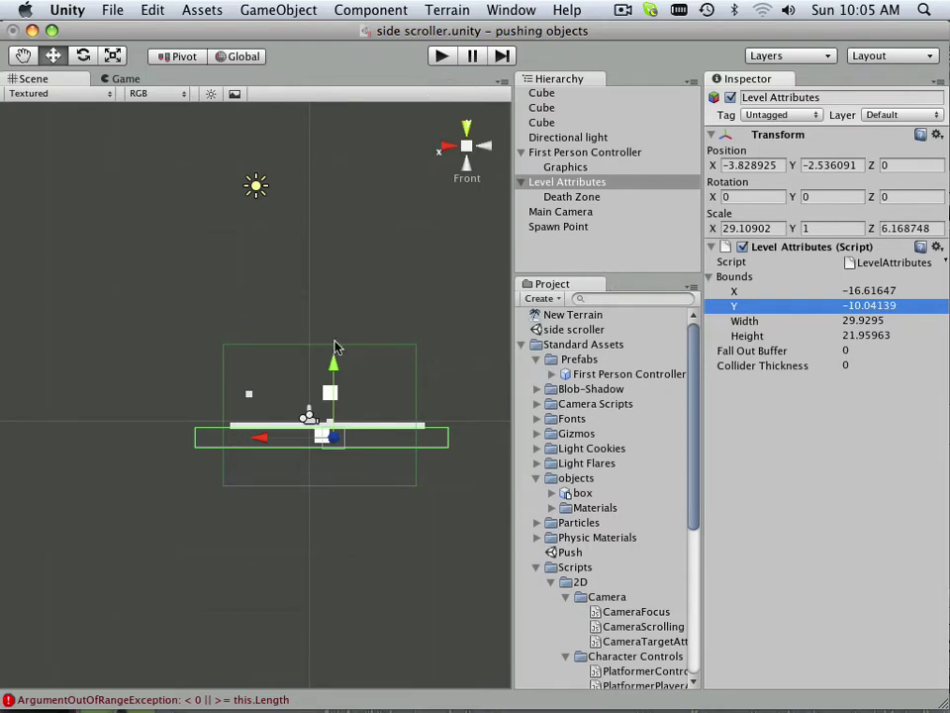
click(442, 56)
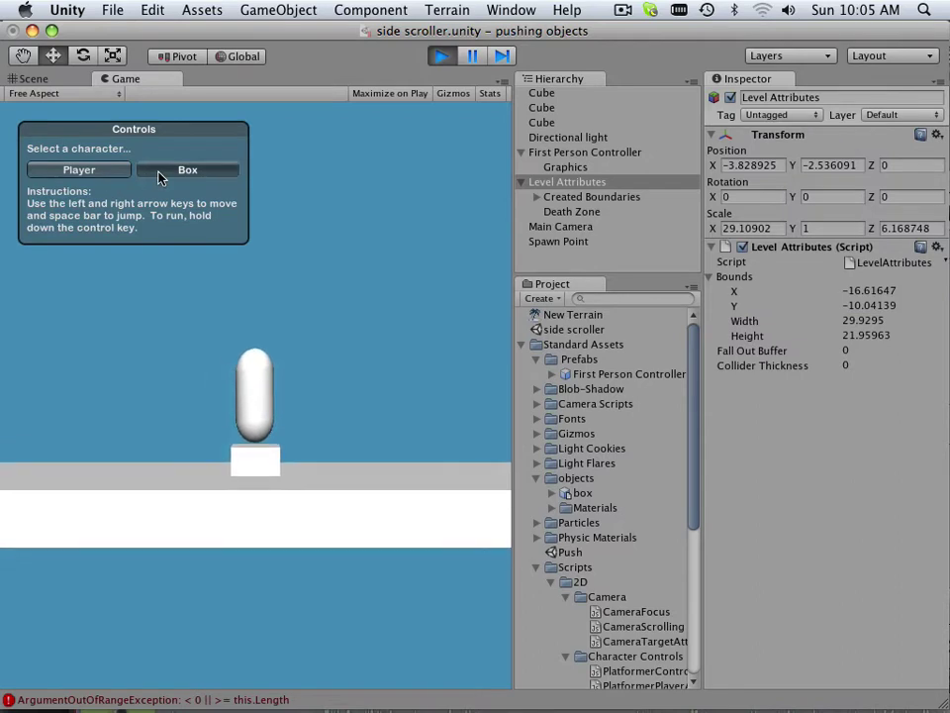
Switch to Box and back to Player, then walk and jump the capsule over the box.
click(158, 174)
click(98, 174)
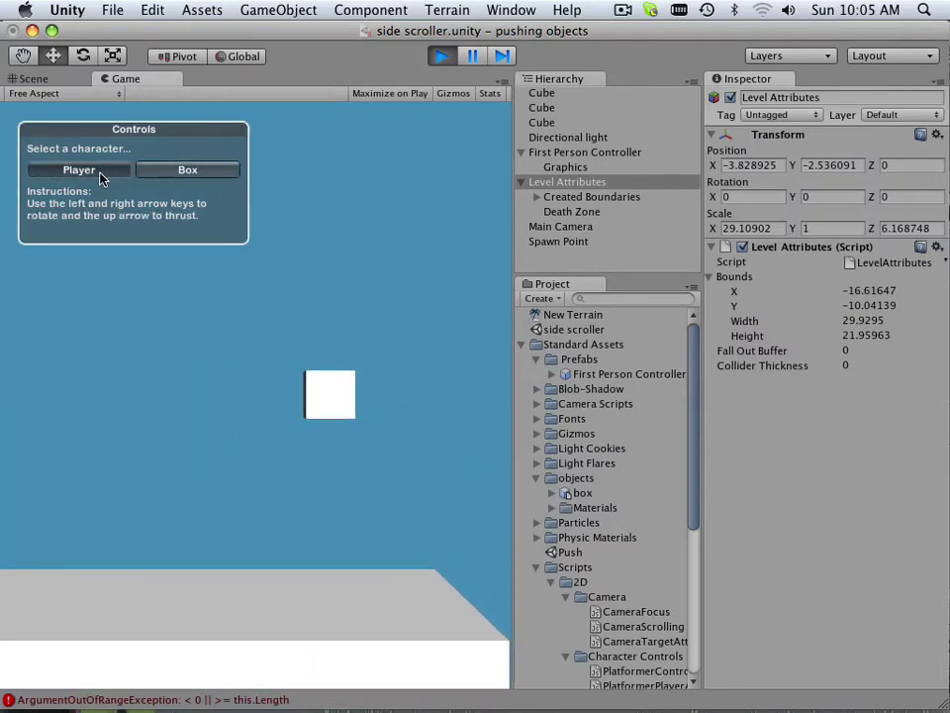
key(Right)
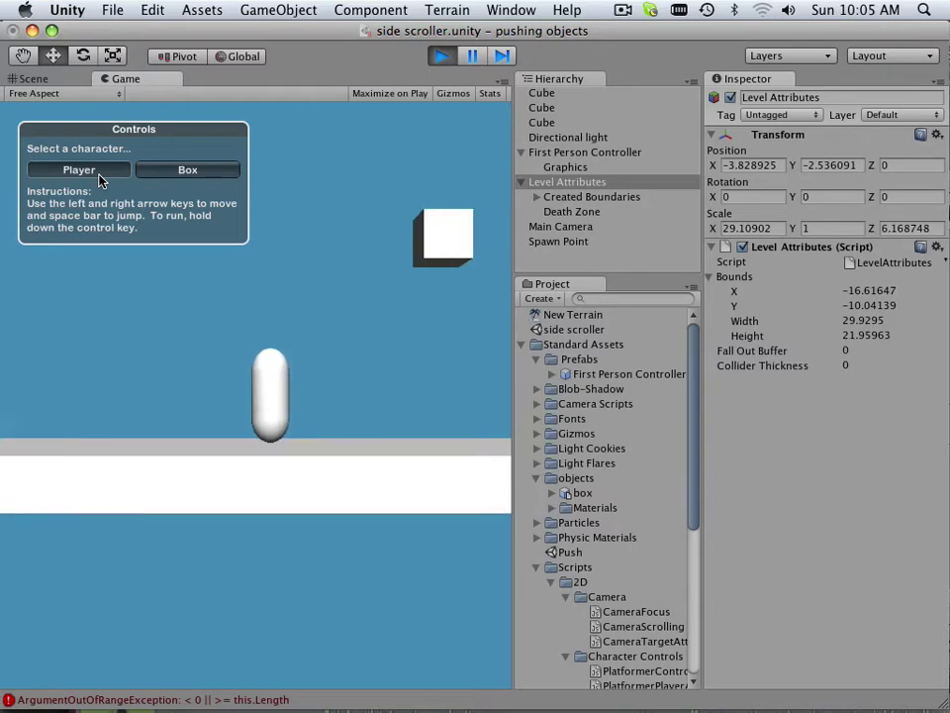
key(space)
key(Right)
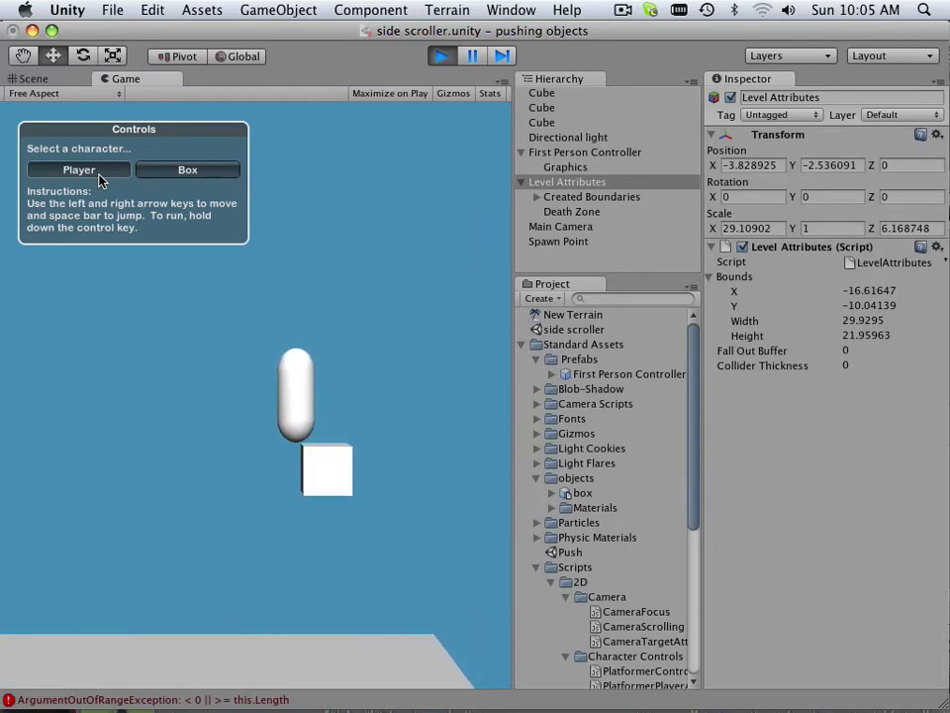
key(Left)
key(space)
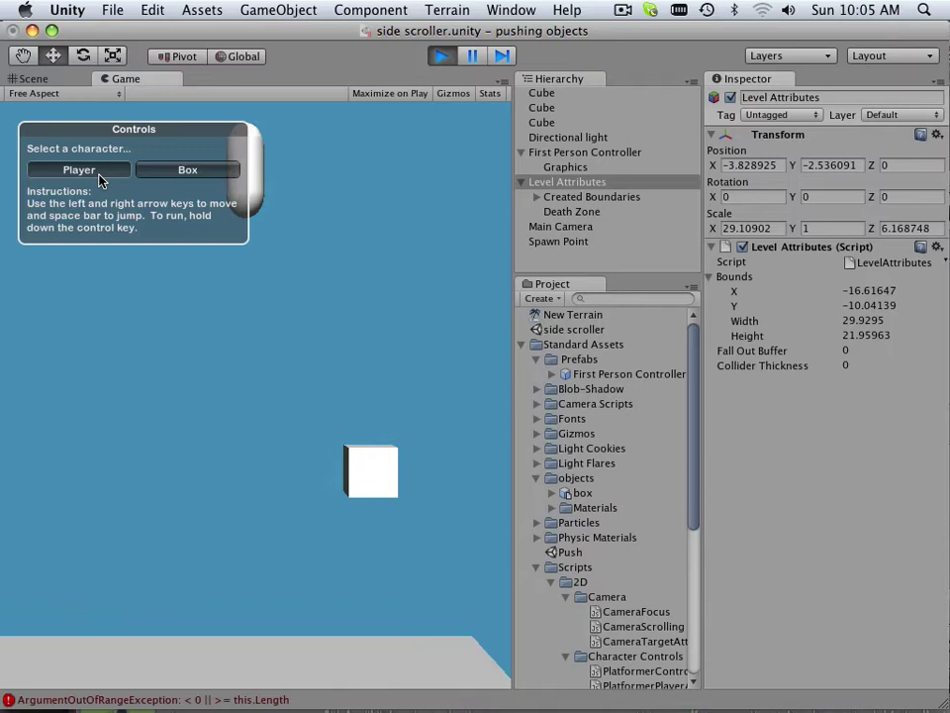
Run the capsule right along the ground and jump it onto the box.
key(Right)
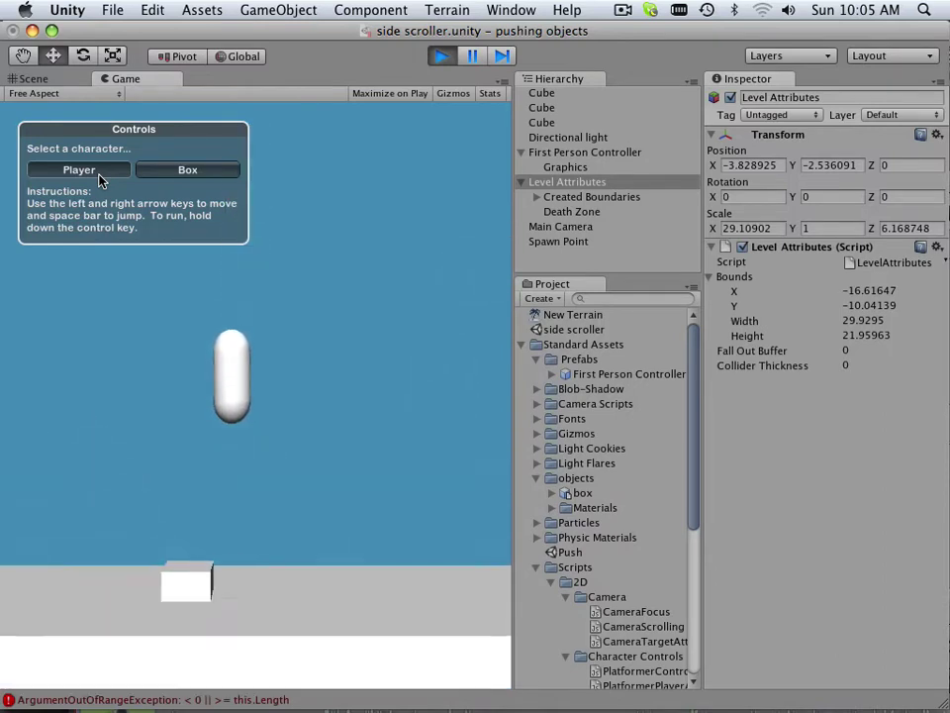
key(Right)
key(space)
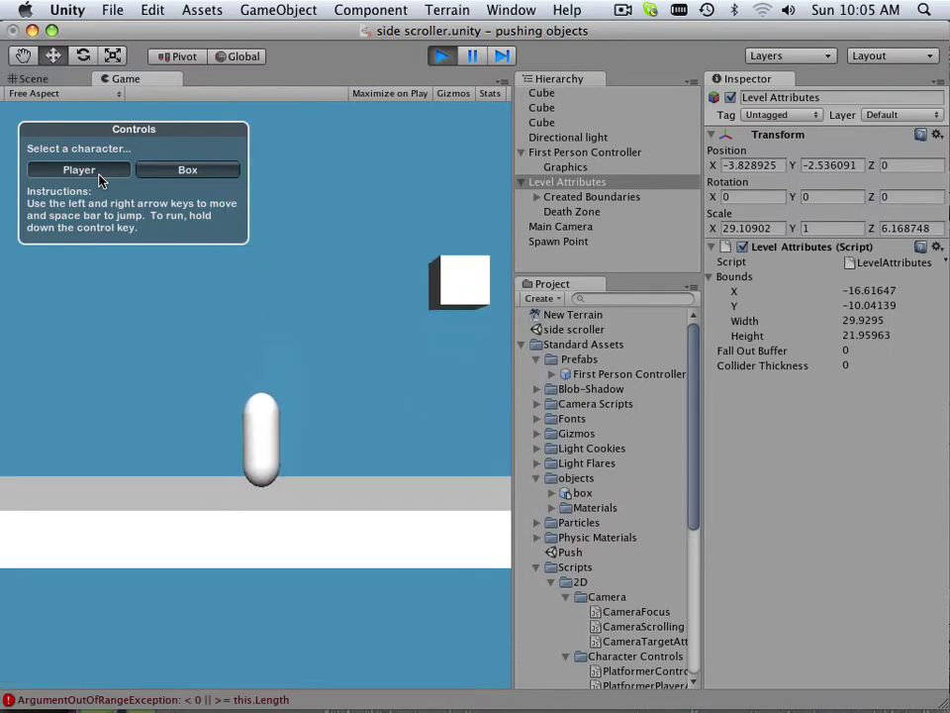
key(space)
key(Left)
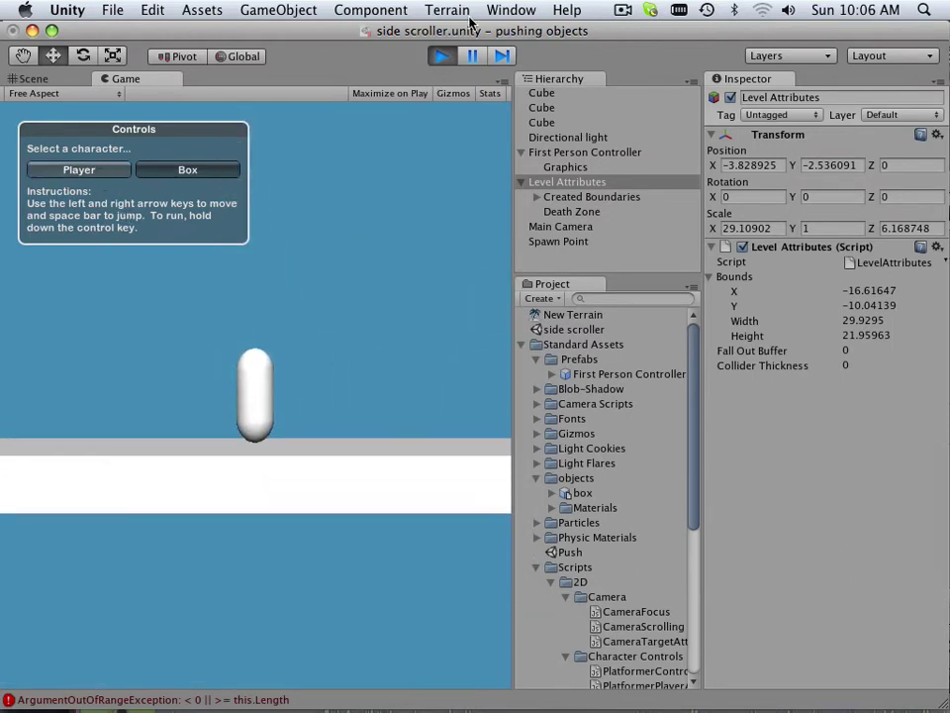
Stop the game, set Level Attributes Fall Out Buffer and Collider Thickness to 1, and replay.
click(443, 57)
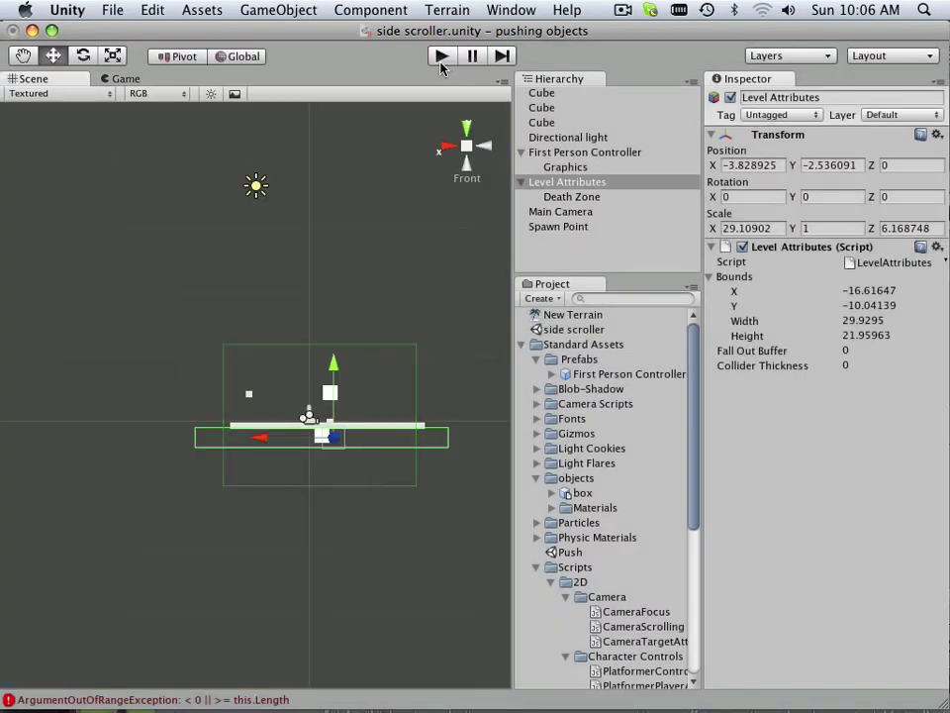
click(843, 353)
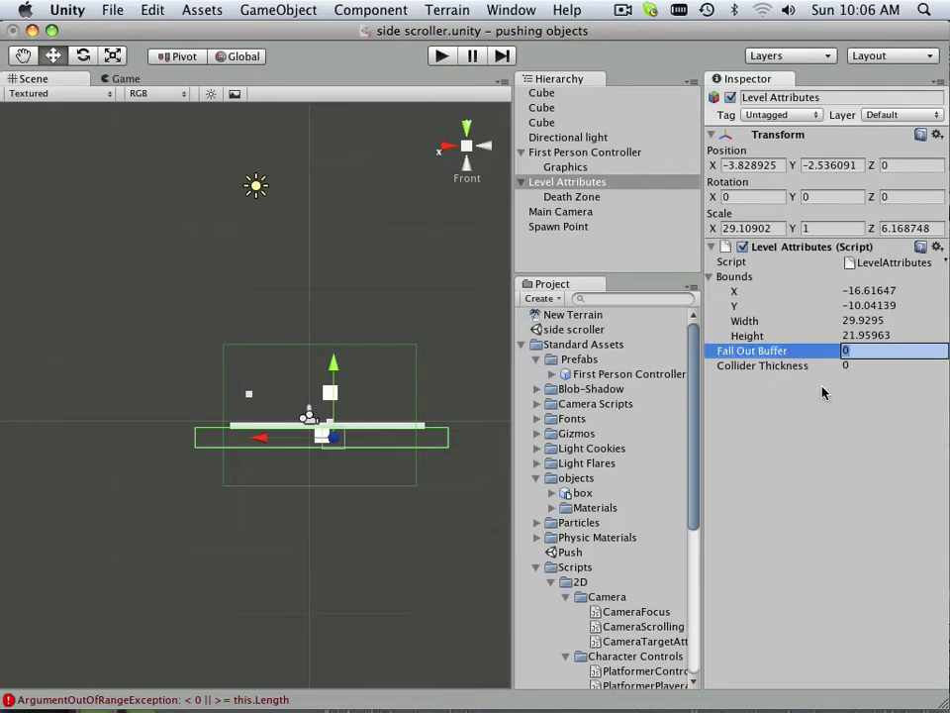
click(849, 366)
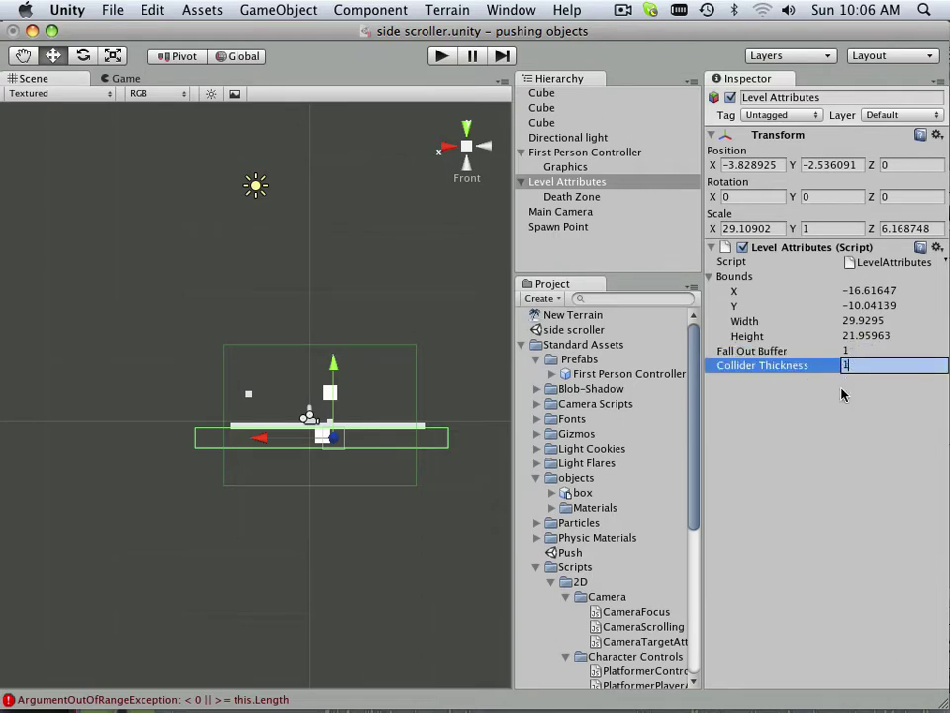
text(1)
key(Return)
click(442, 55)
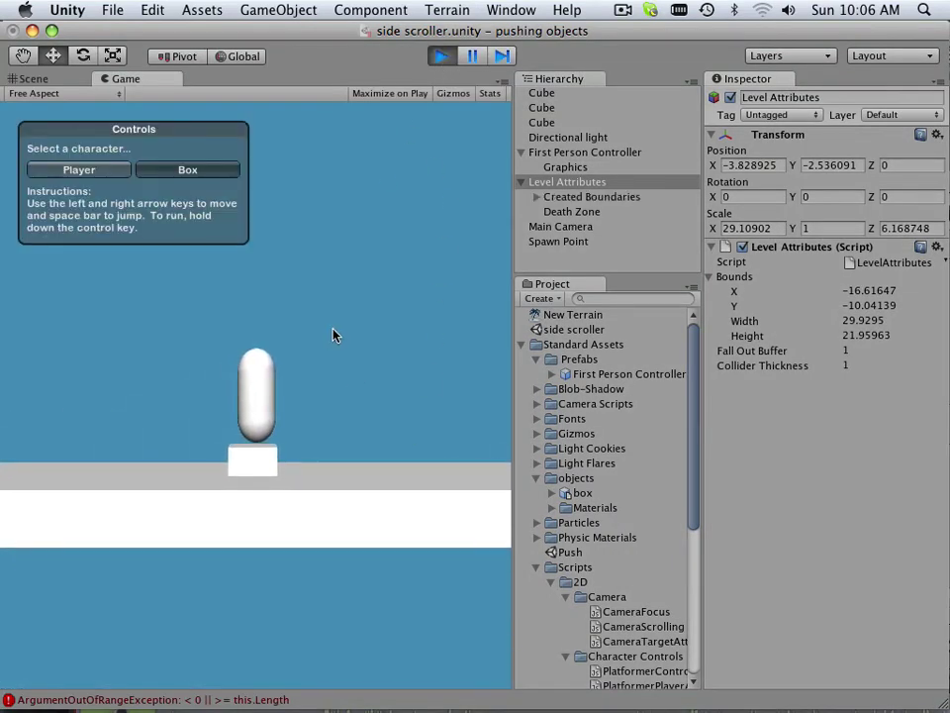
Run the capsule right off the ledge and jump once it respawns on the box.
key(Right)
key(Right)
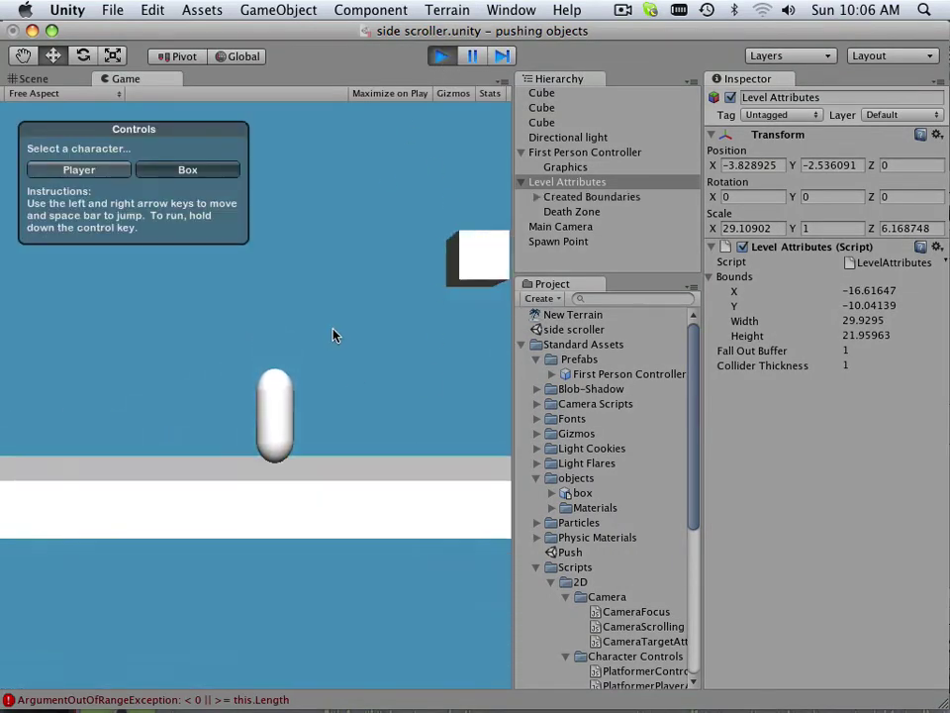
key(Right)
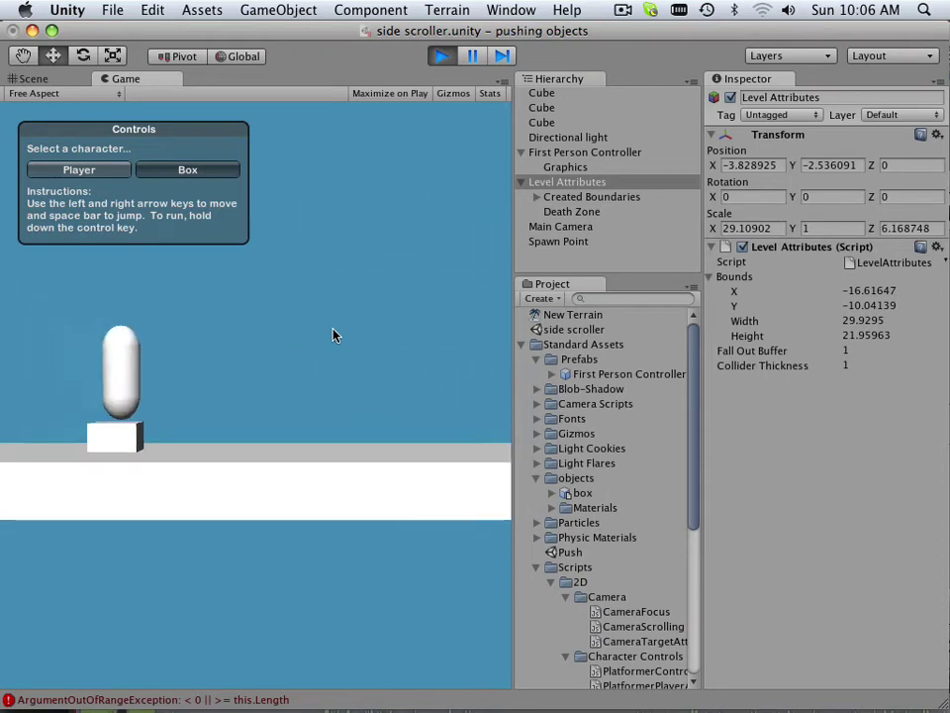
key(space)
key(Right)
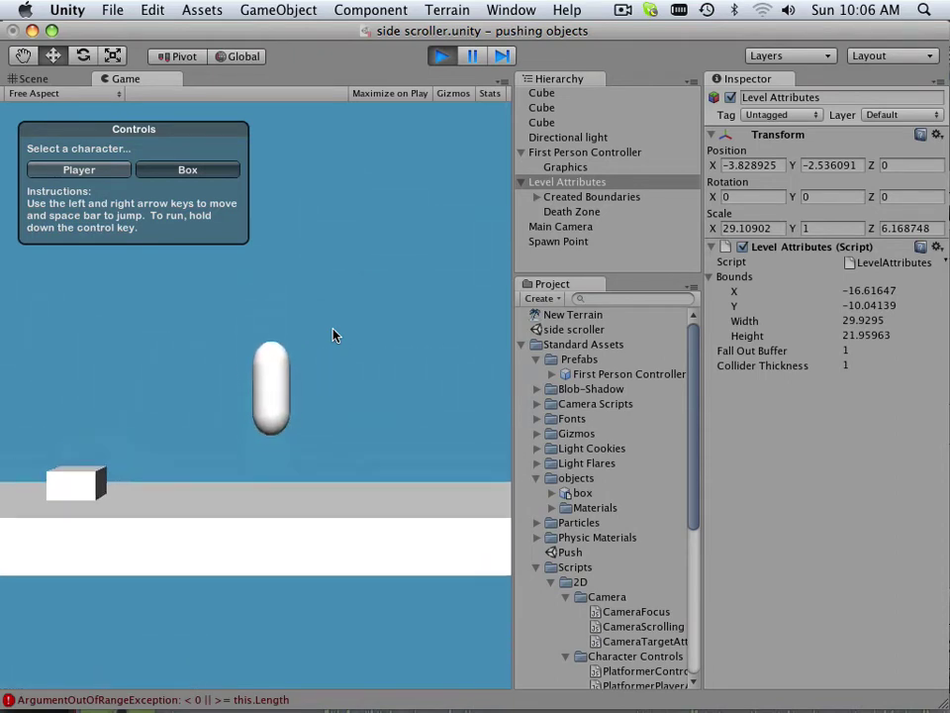
key(Right)
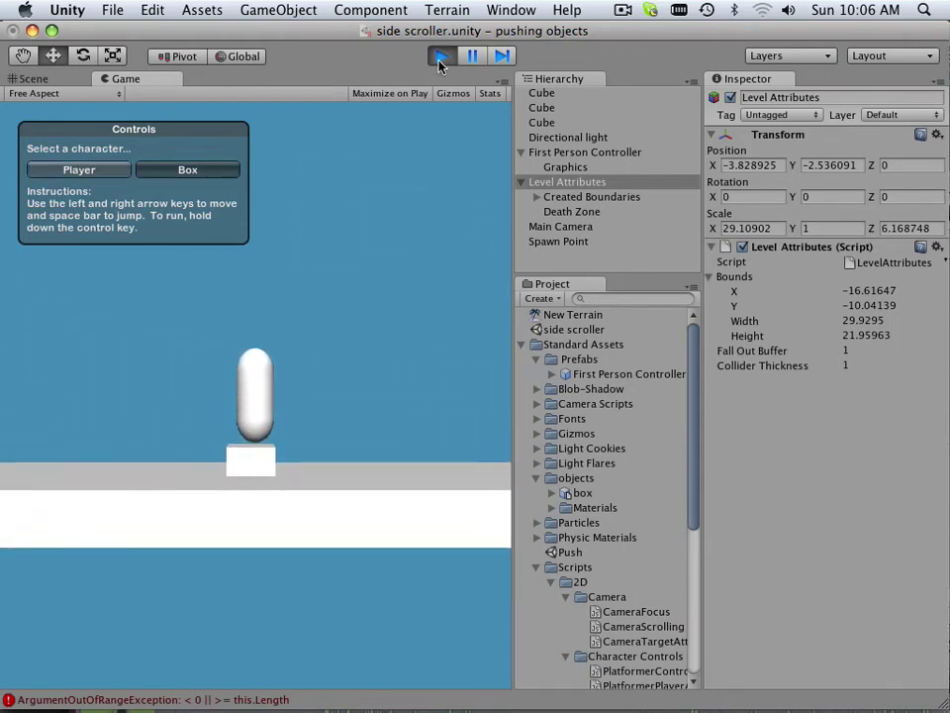
Read the out-of-range exception in the Console, close it, and stop the game.
click(10, 699)
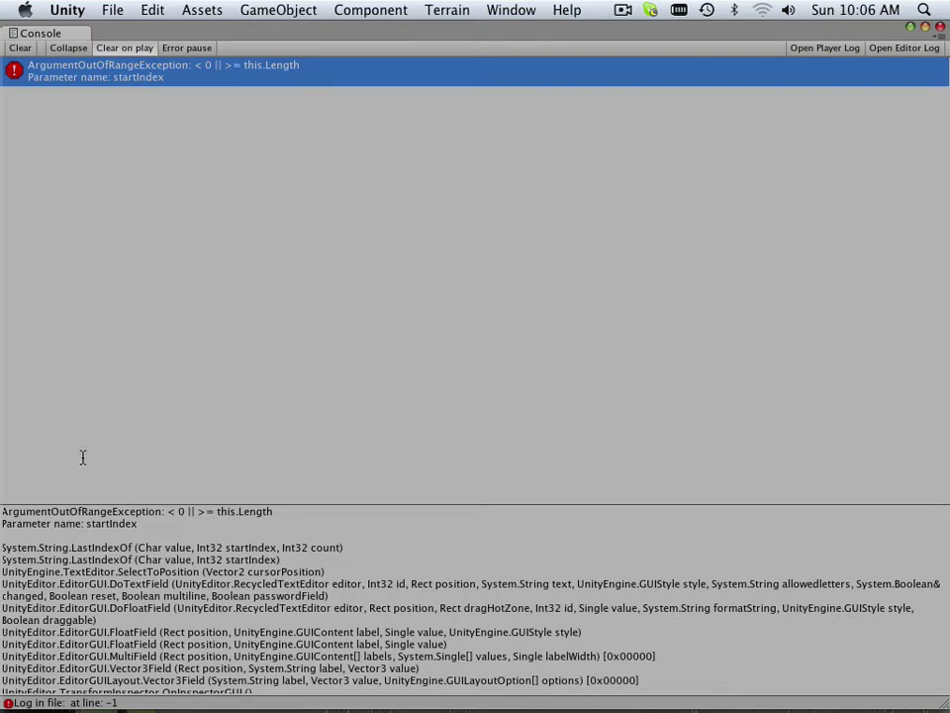
click(939, 28)
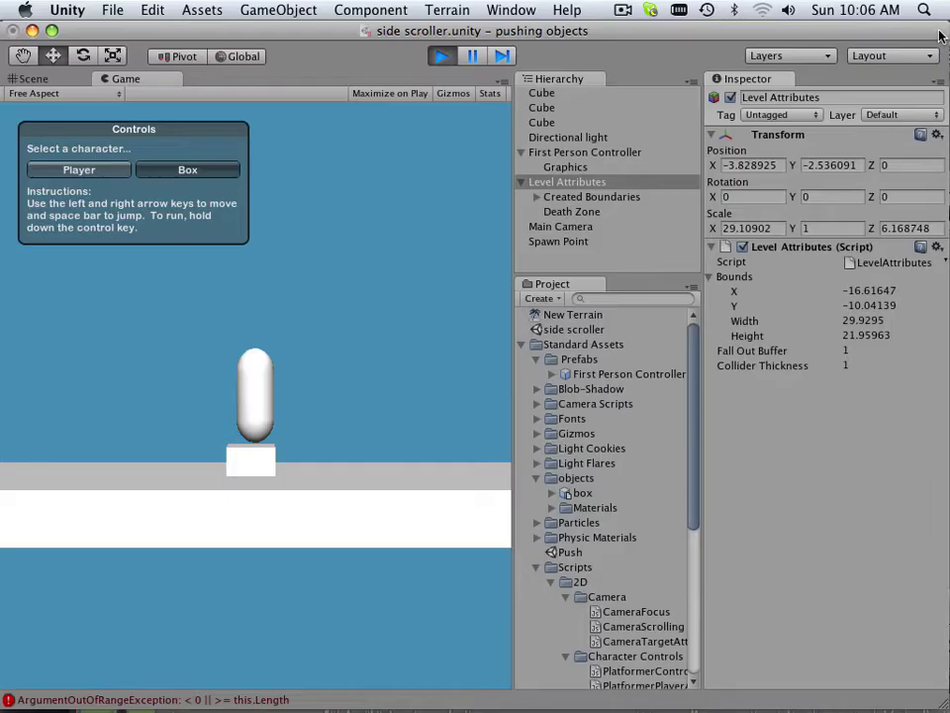
click(442, 55)
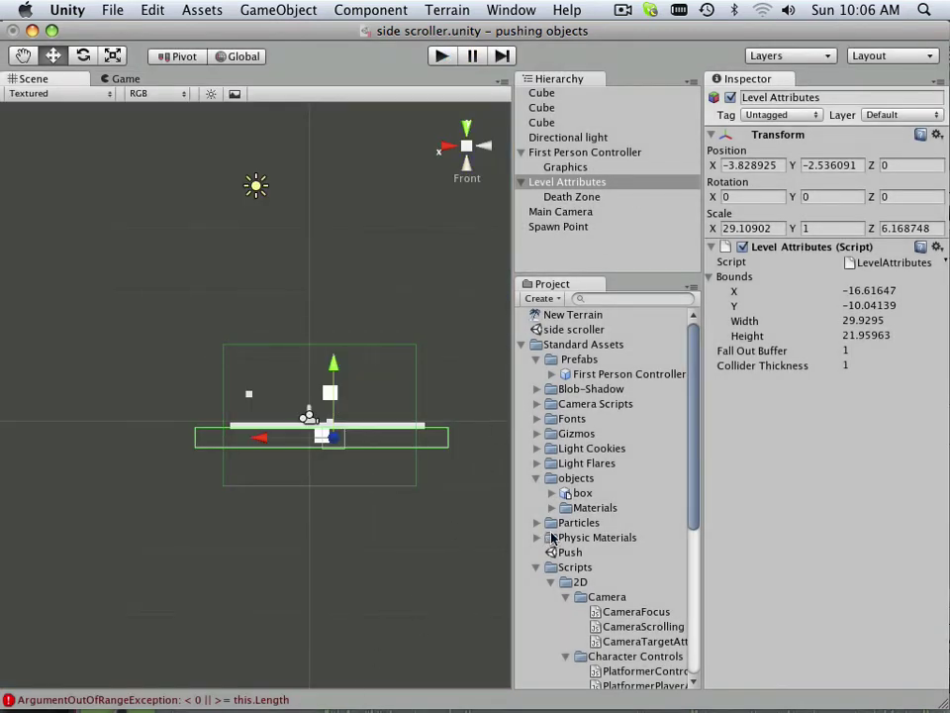
Review Main Camera's Camera Focus targets, then show First Person Controller's Camera Target Attributes.
scroll(607, 567, down, 1)
click(560, 211)
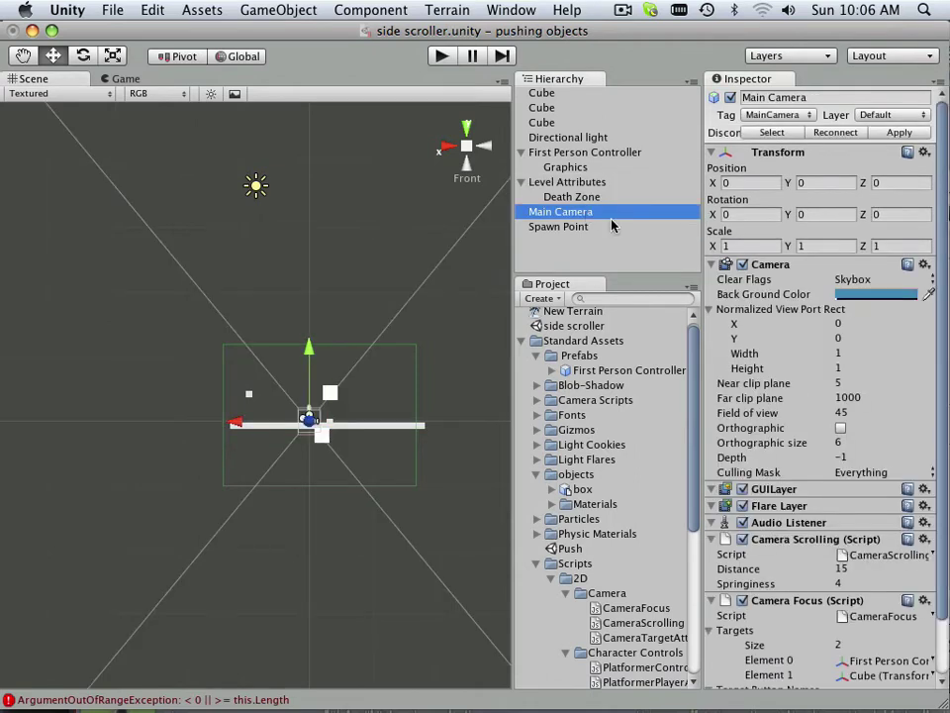
scroll(763, 334, down, 3)
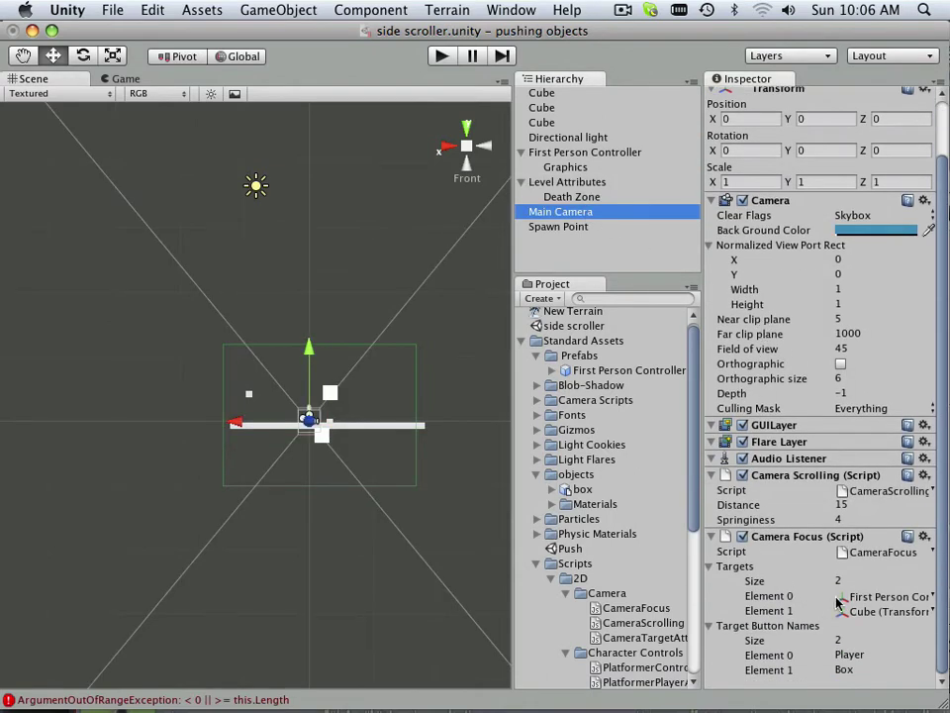
click(584, 151)
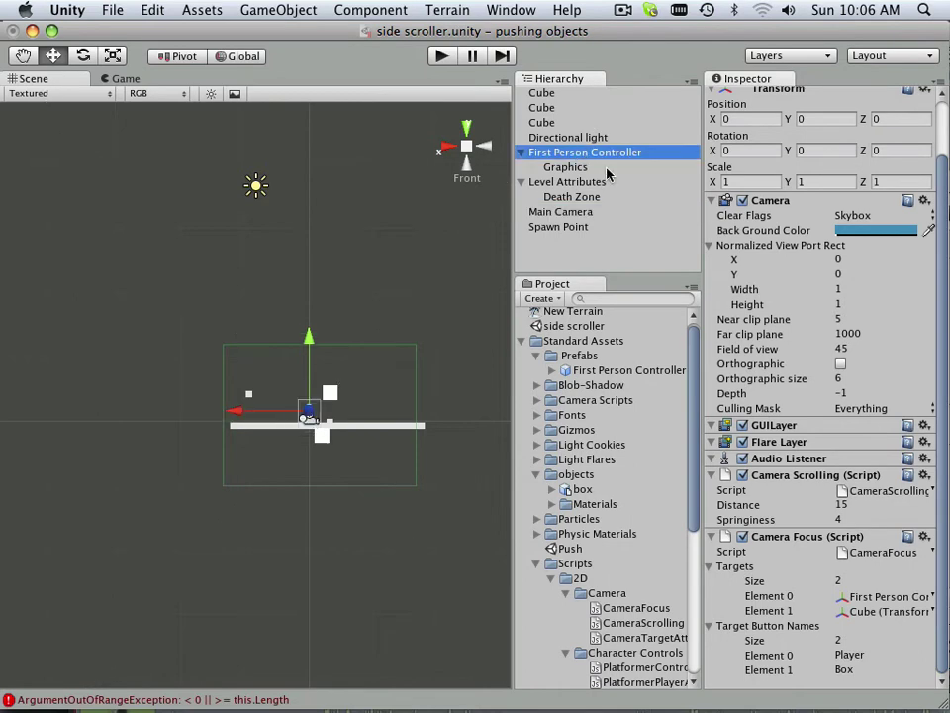
scroll(812, 631, down, 3)
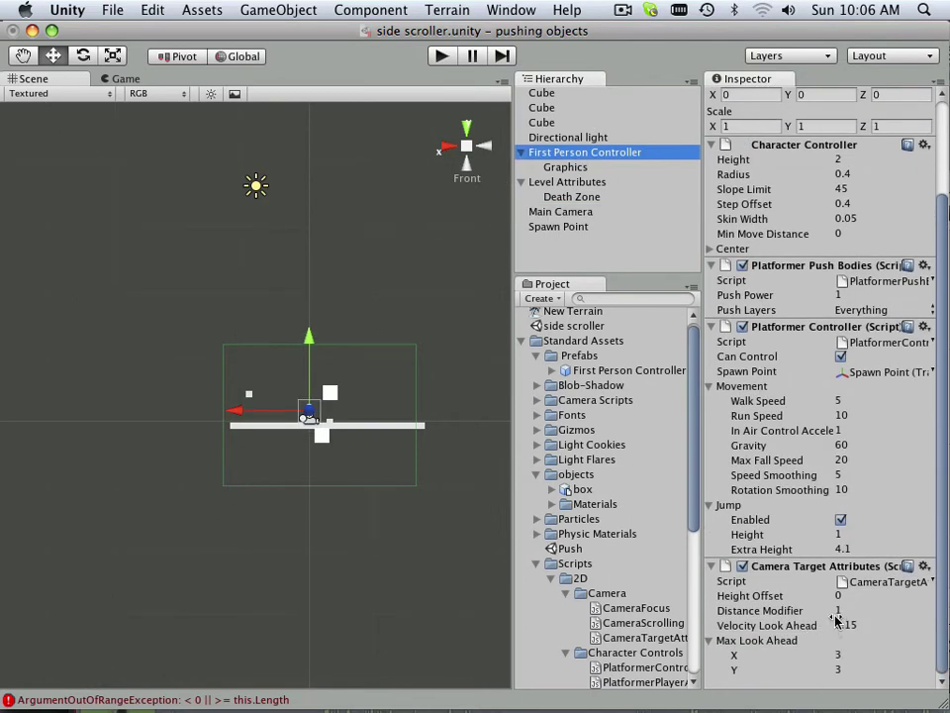
Set Camera Target Attributes Height Offset to 5 and Max Look Ahead X and Y to 5.
click(840, 597)
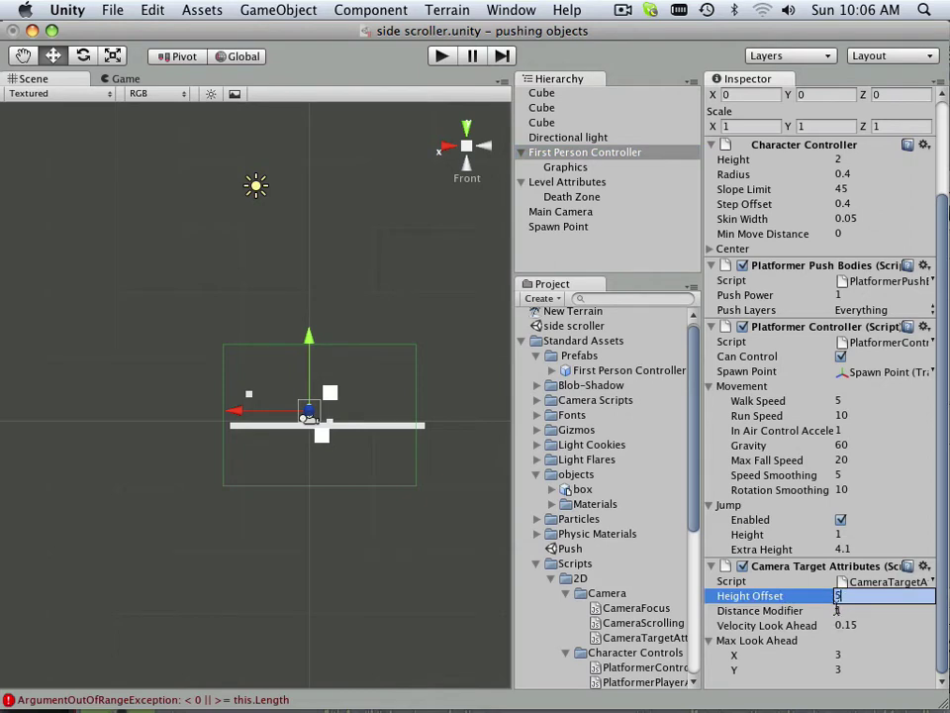
key(Tab)
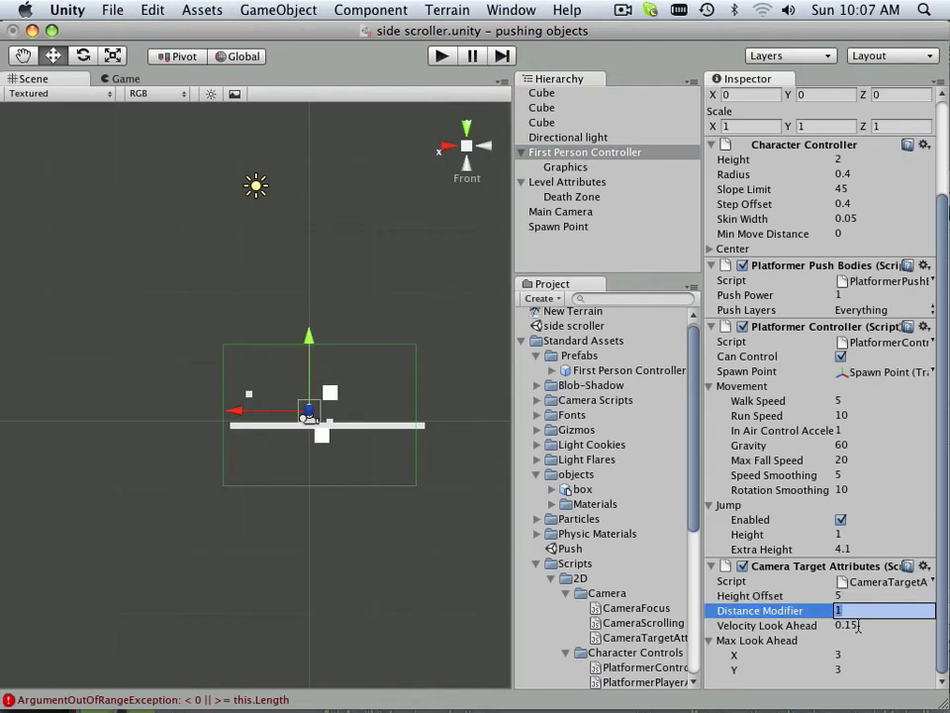
click(837, 656)
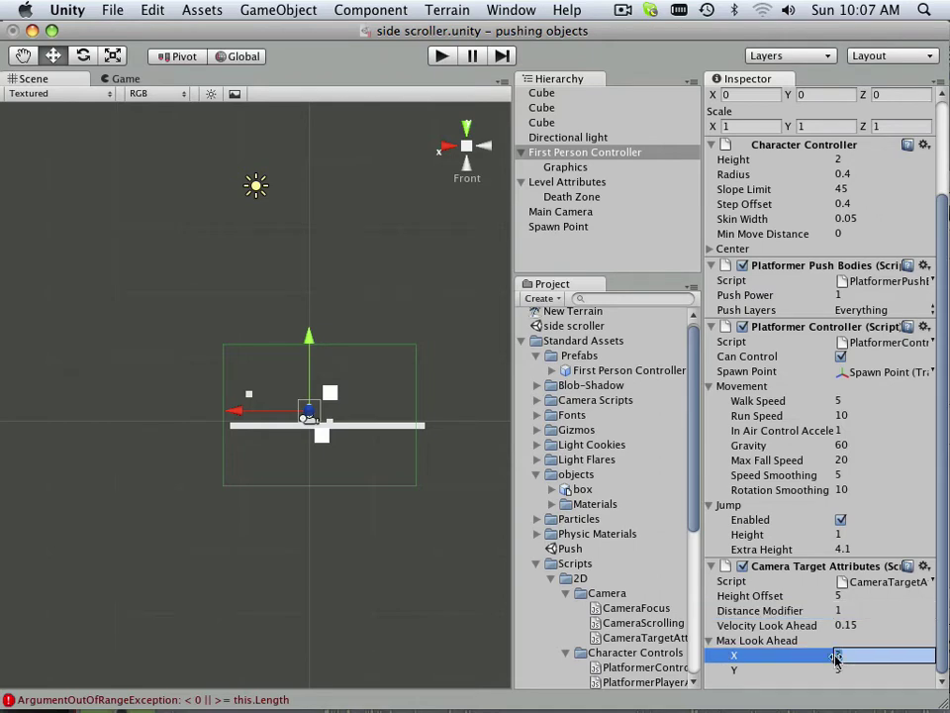
click(839, 670)
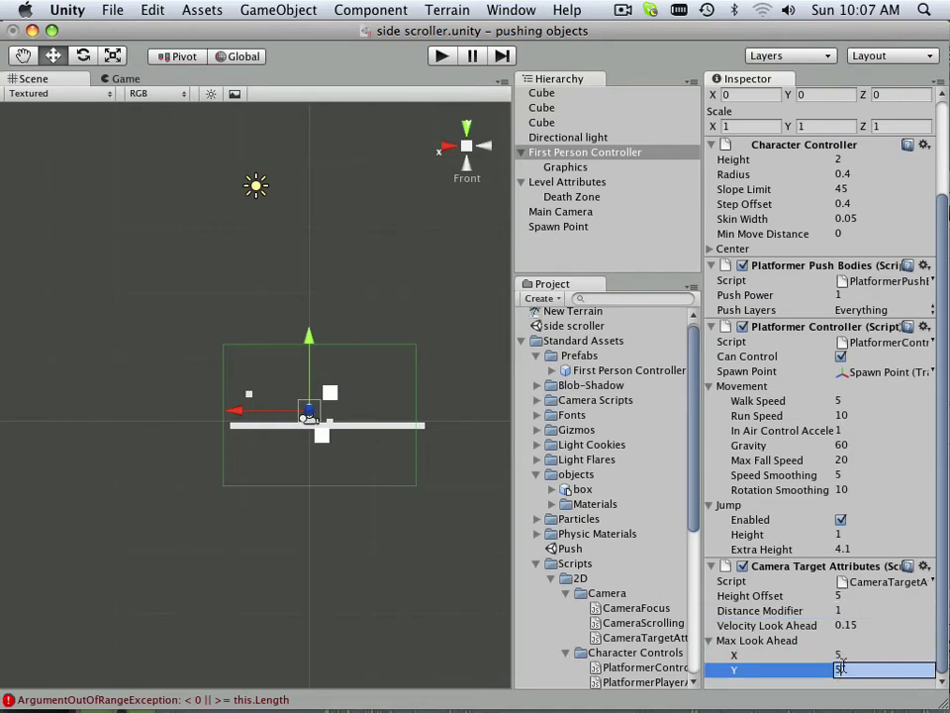
text(5)
click(792, 643)
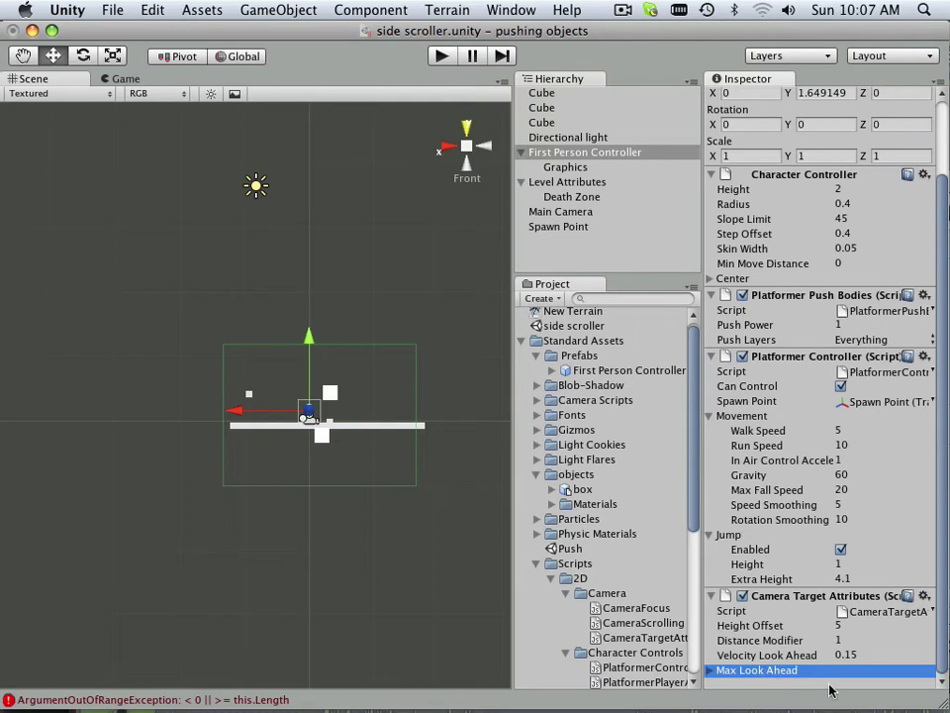
click(711, 671)
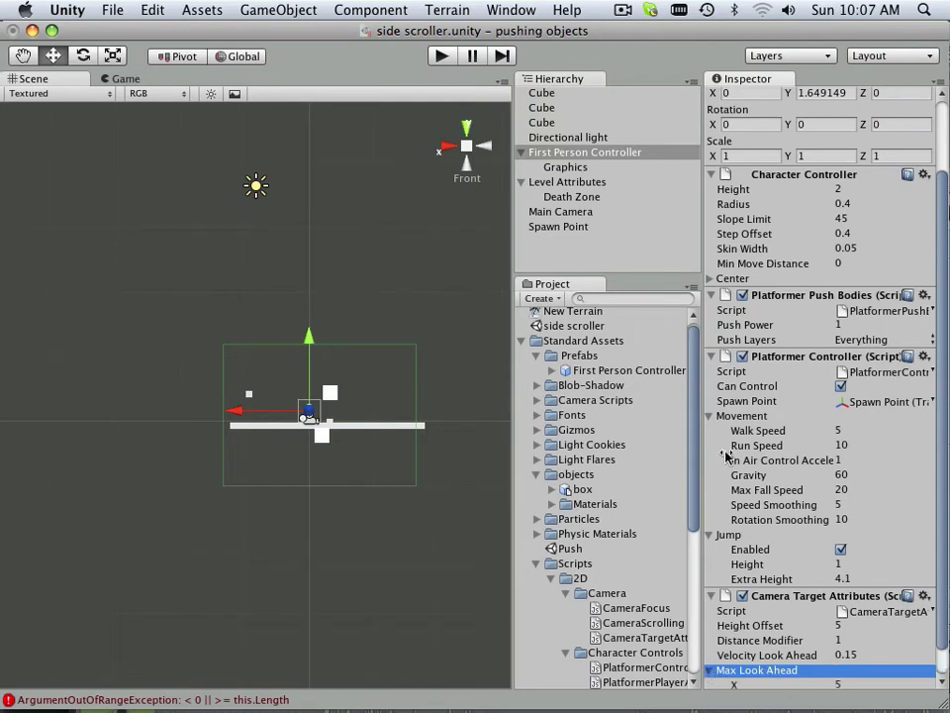
Start the game and jump the capsule onto the box and back off while the camera follows.
click(446, 56)
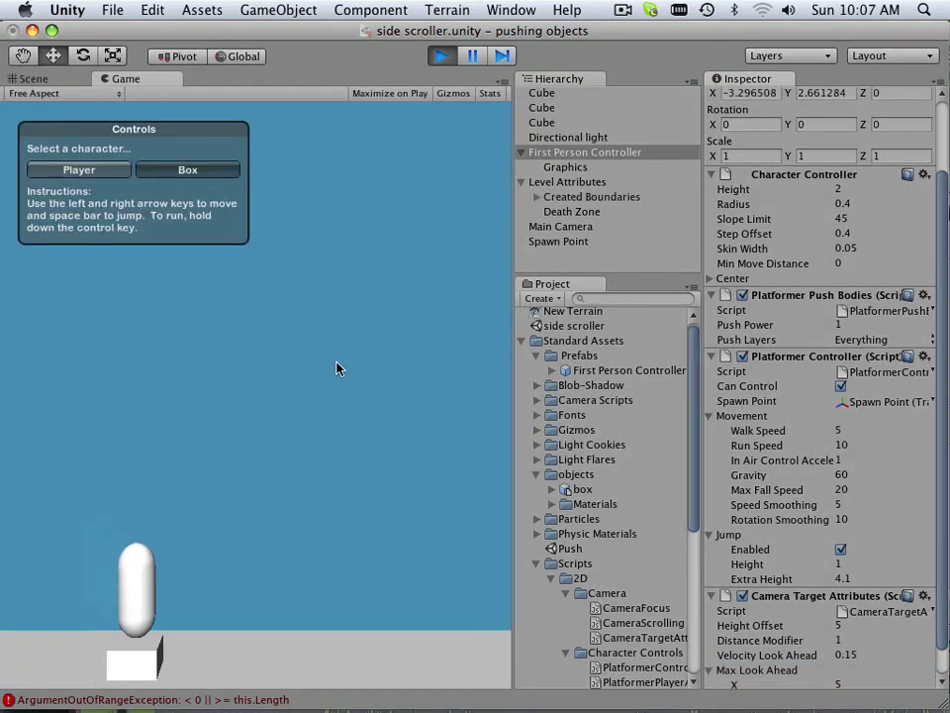
key(Right)
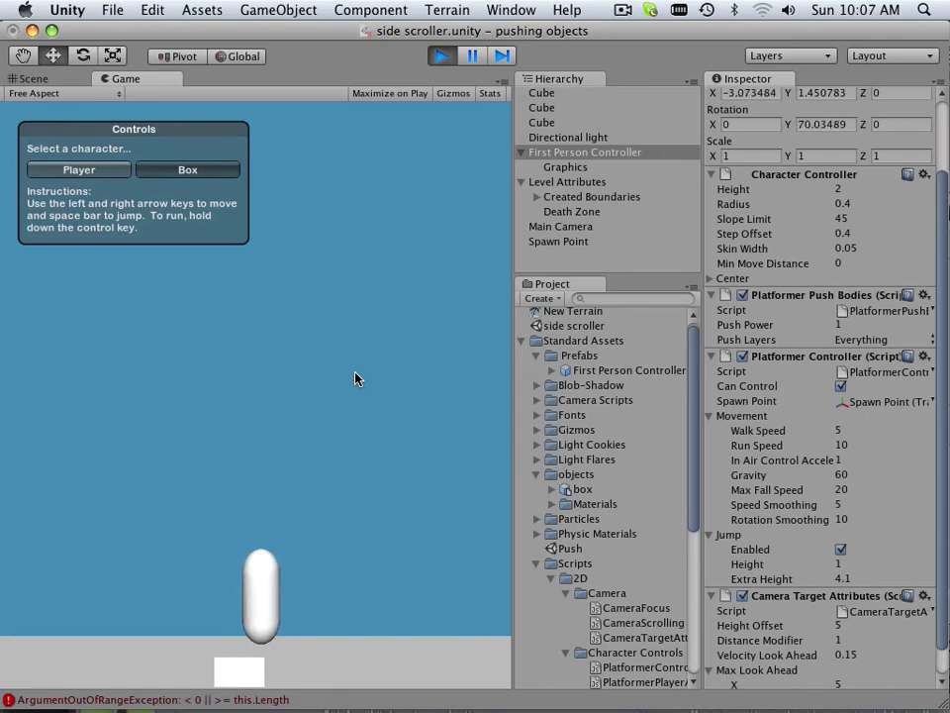
key(space)
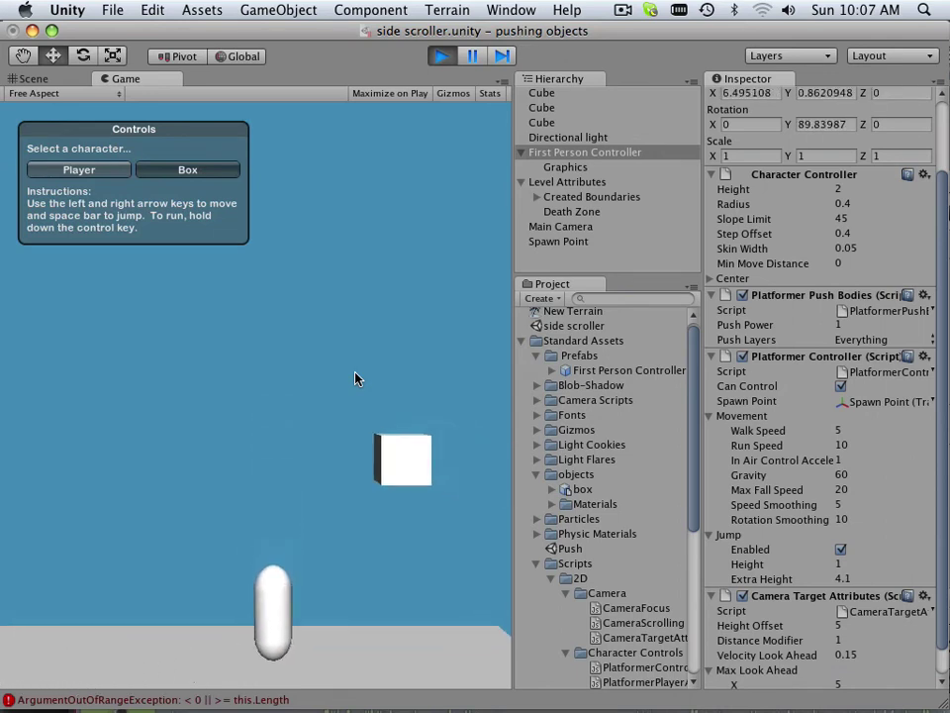
key(Left)
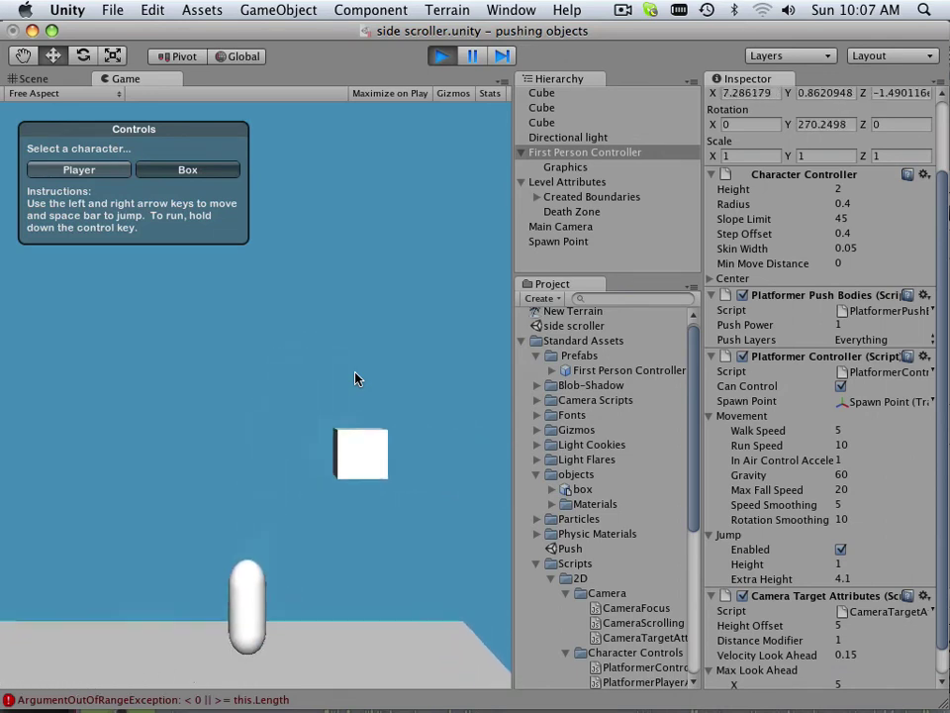
key(Right)
key(space)
key(Left)
key(space)
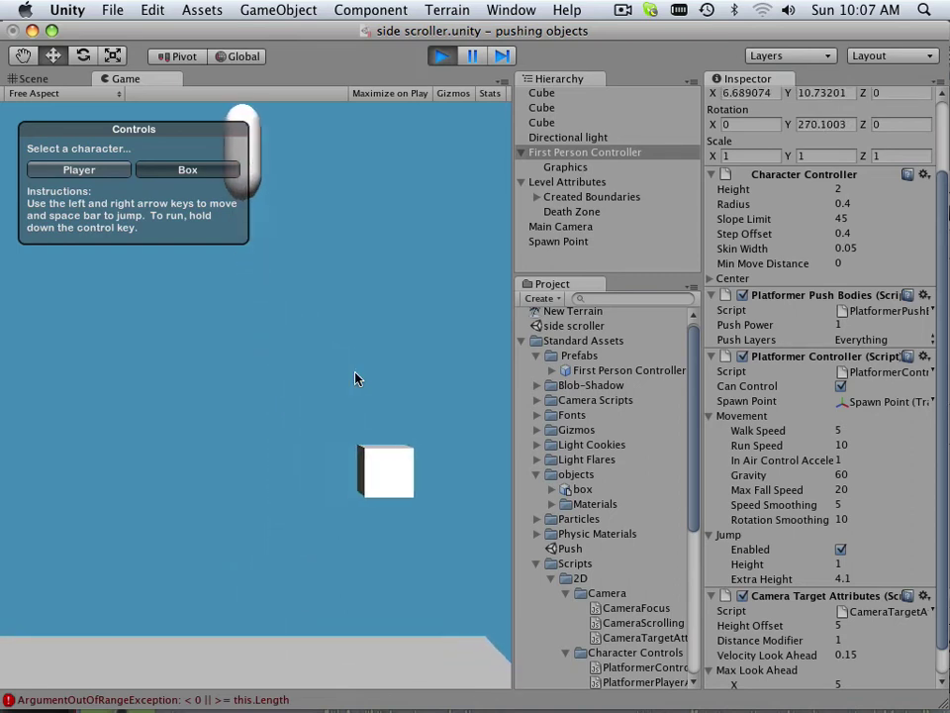
key(Right)
key(space)
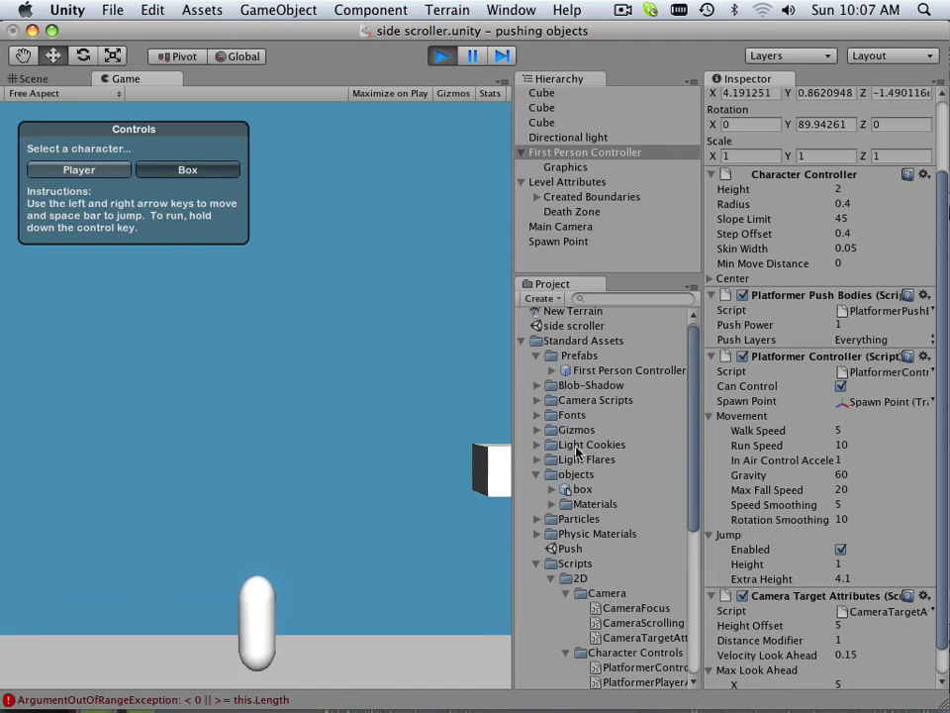
During play, tune Height Offset ~4.23, Velocity Look Ahead 0.36, Max Look Ahead X 7.37, then run and jump.
drag(757, 625, 782, 655)
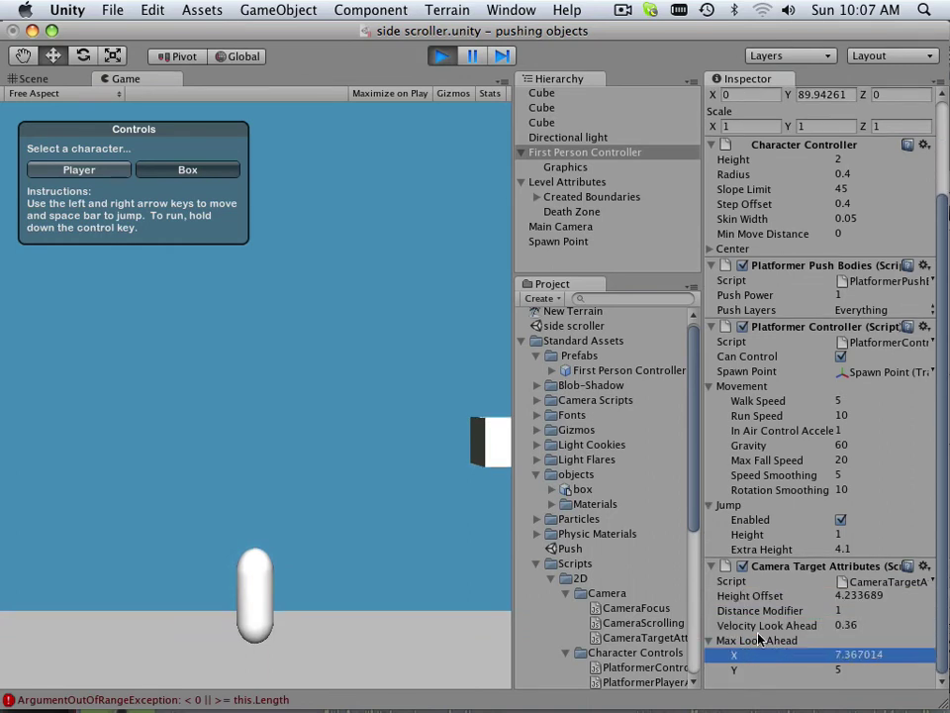
key(Down)
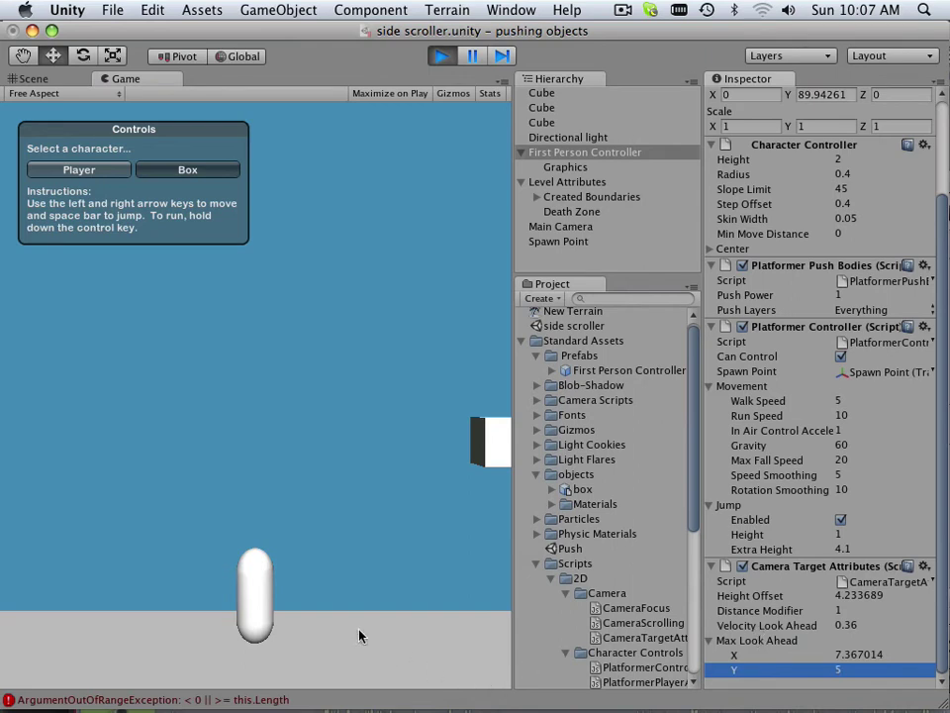
key(space)
key(space)
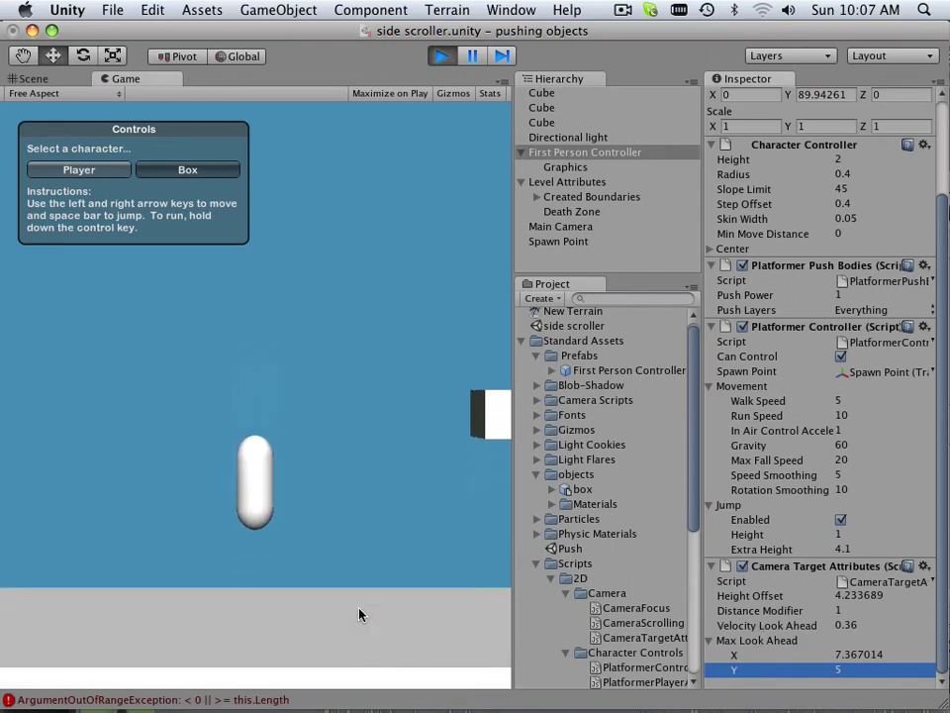
key(space)
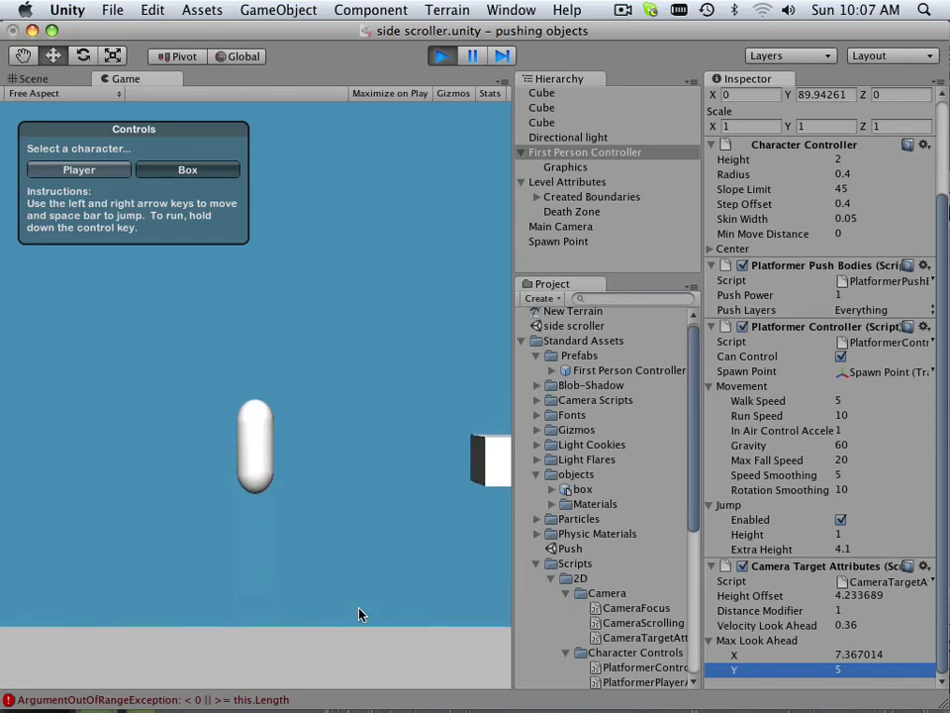
key(space)
key(Right)
key(space)
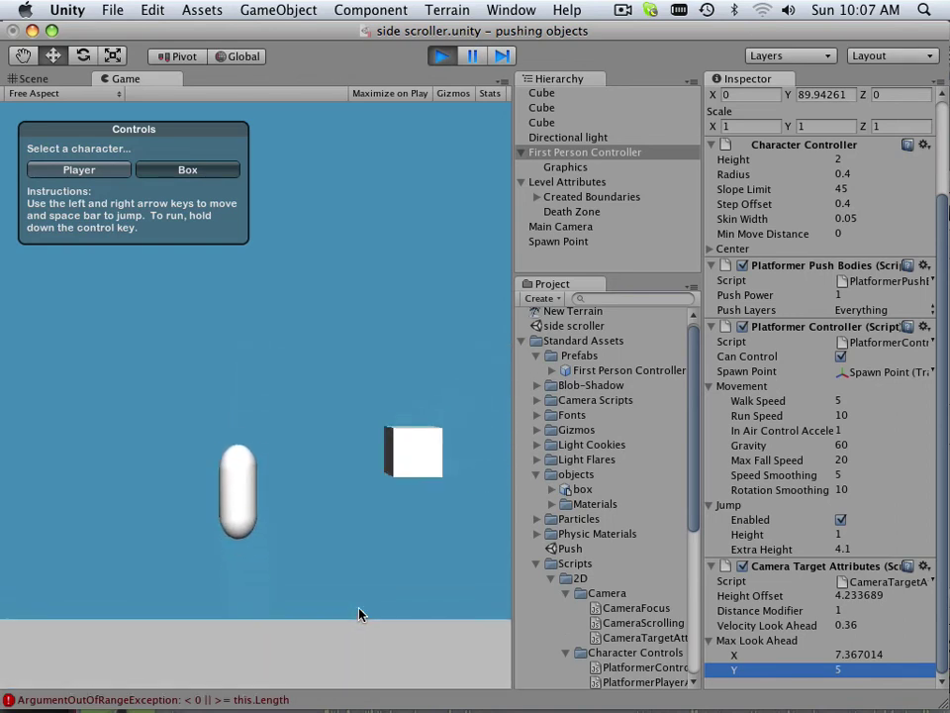
key(Right)
key(space)
key(Left)
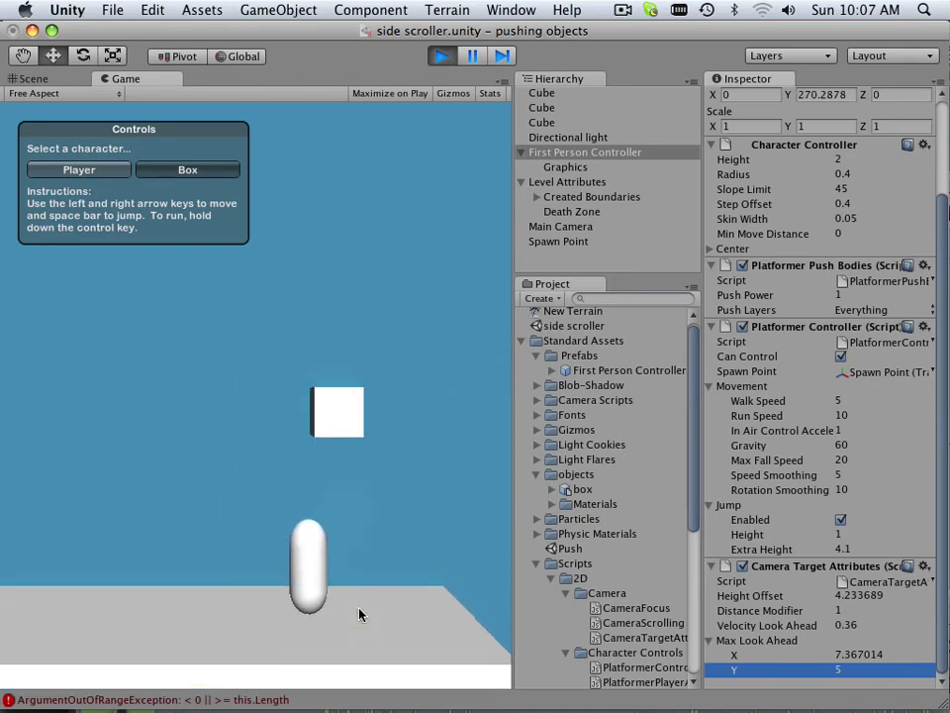
Stop the game, set Height Offset to about 3.56, and play again.
click(442, 55)
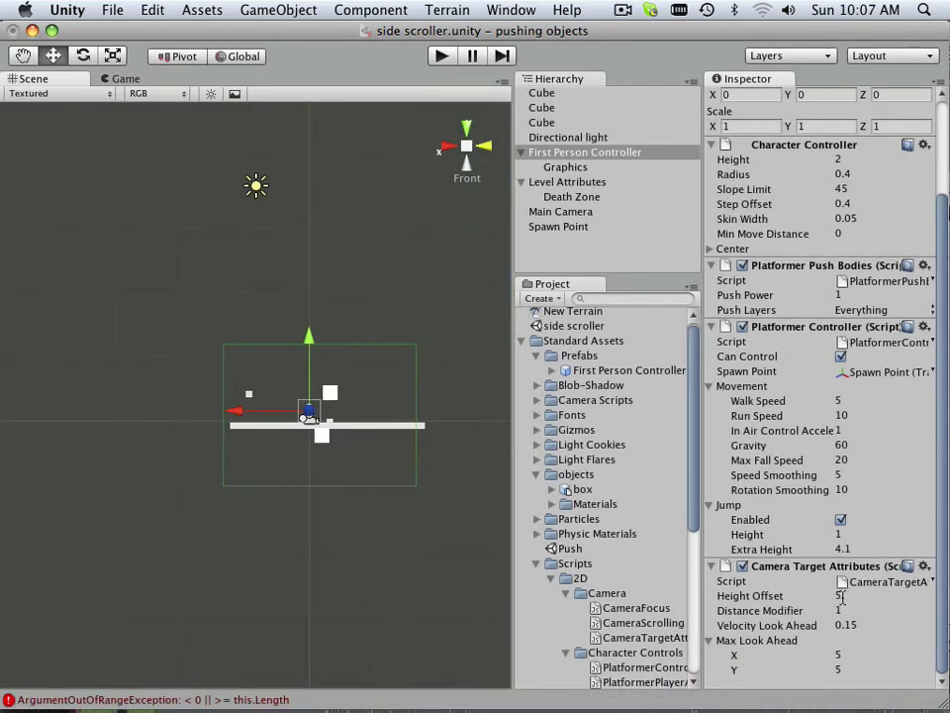
drag(791, 597, 780, 598)
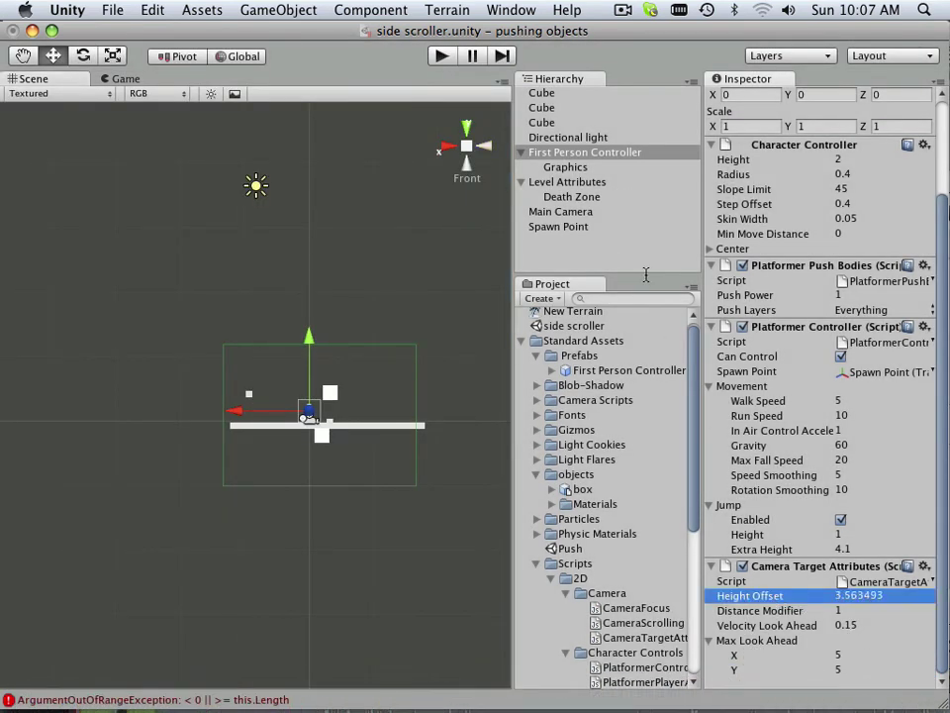
click(440, 58)
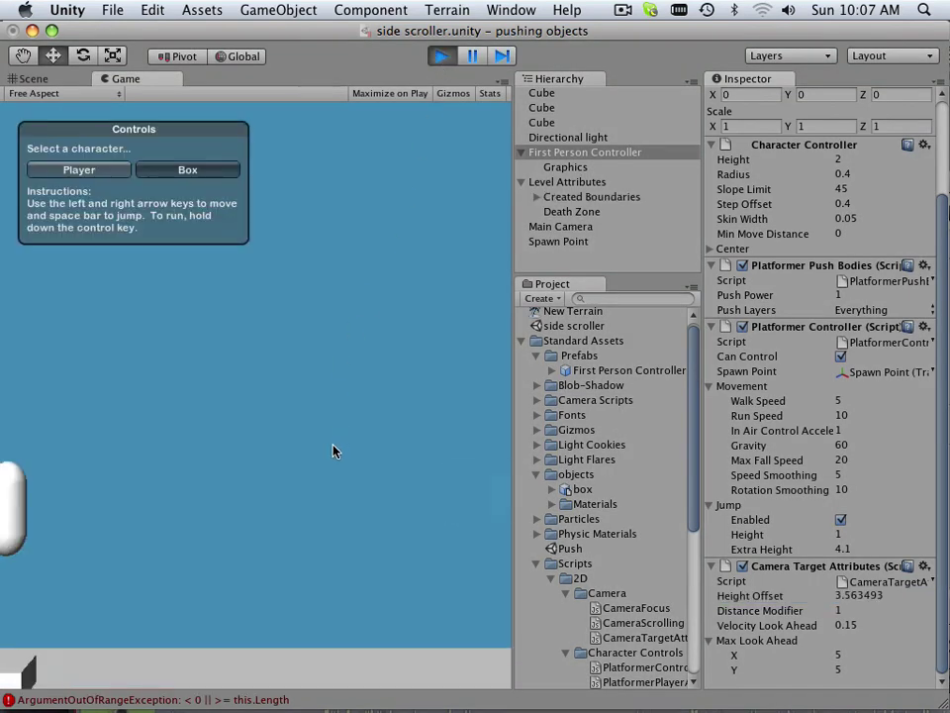
Switch the followed character between Box and Player, re-enabling Can Control, ending on the player.
click(110, 174)
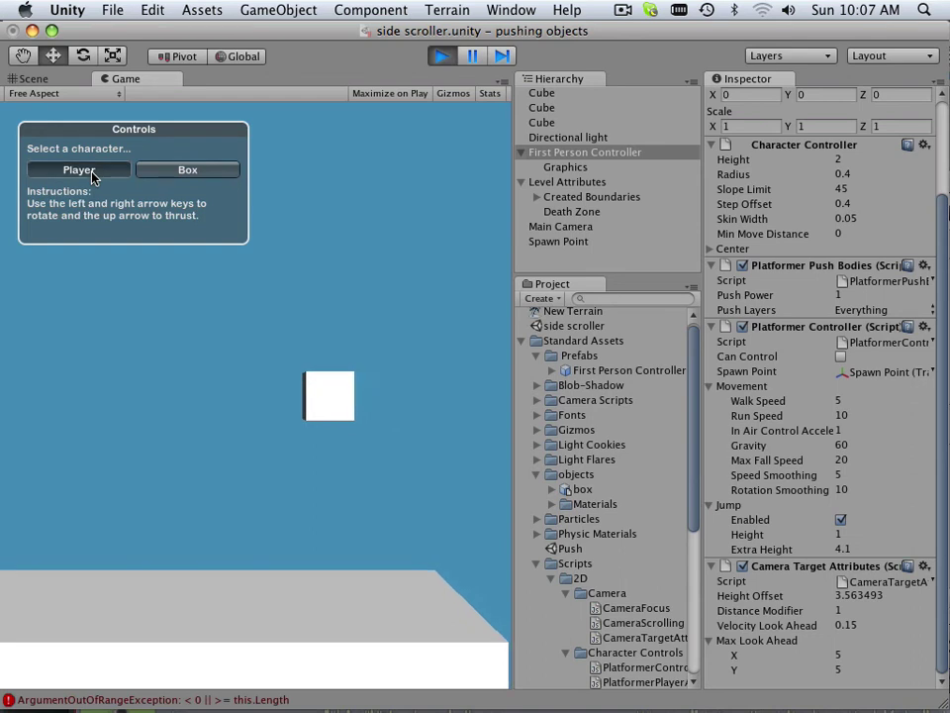
click(159, 170)
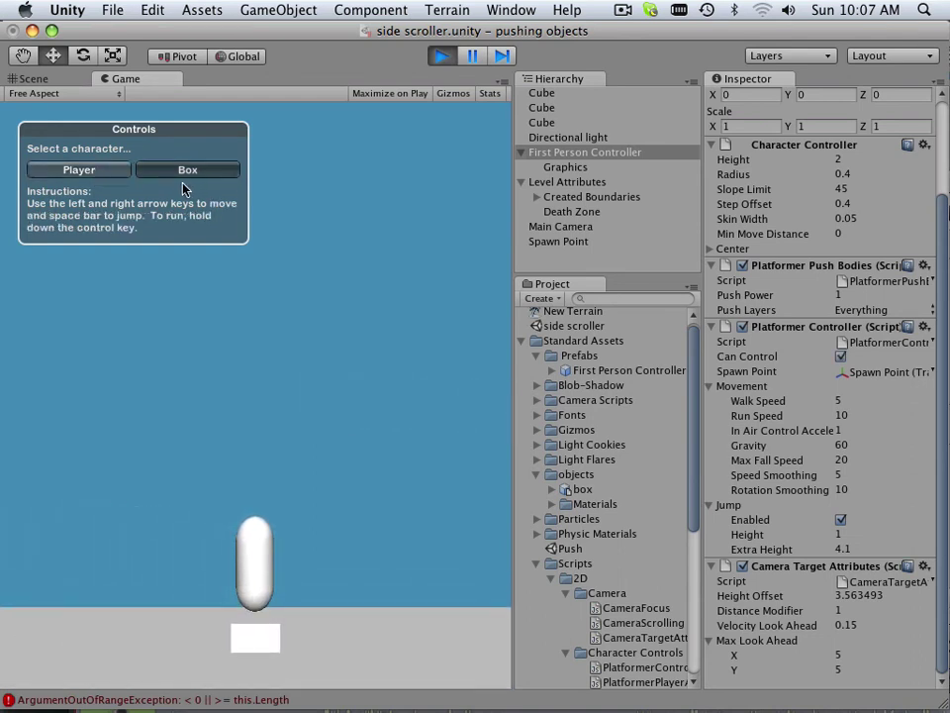
click(152, 176)
click(840, 357)
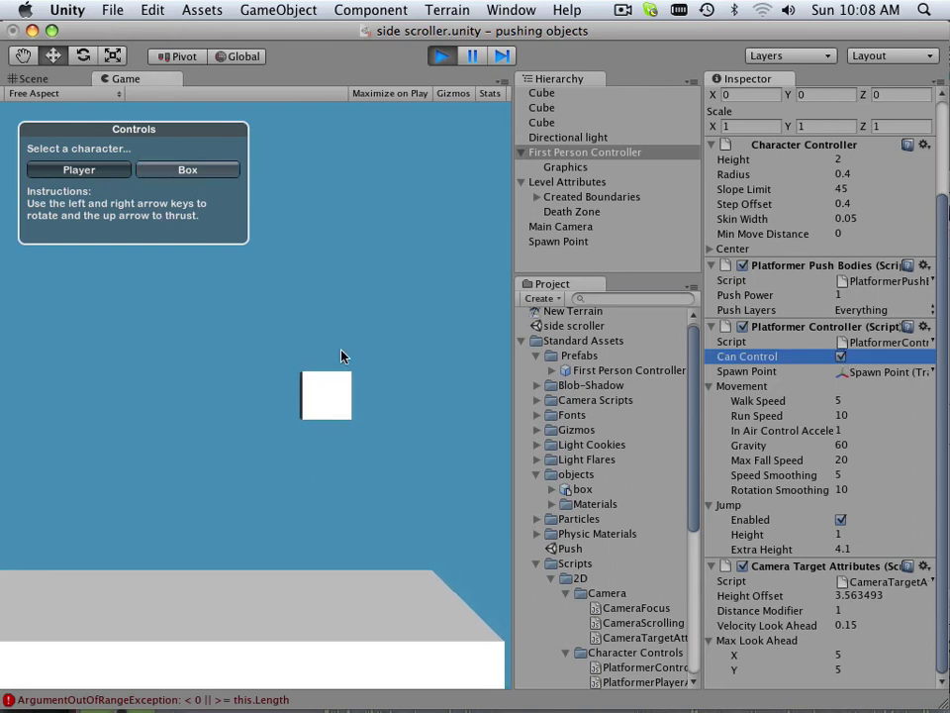
click(104, 171)
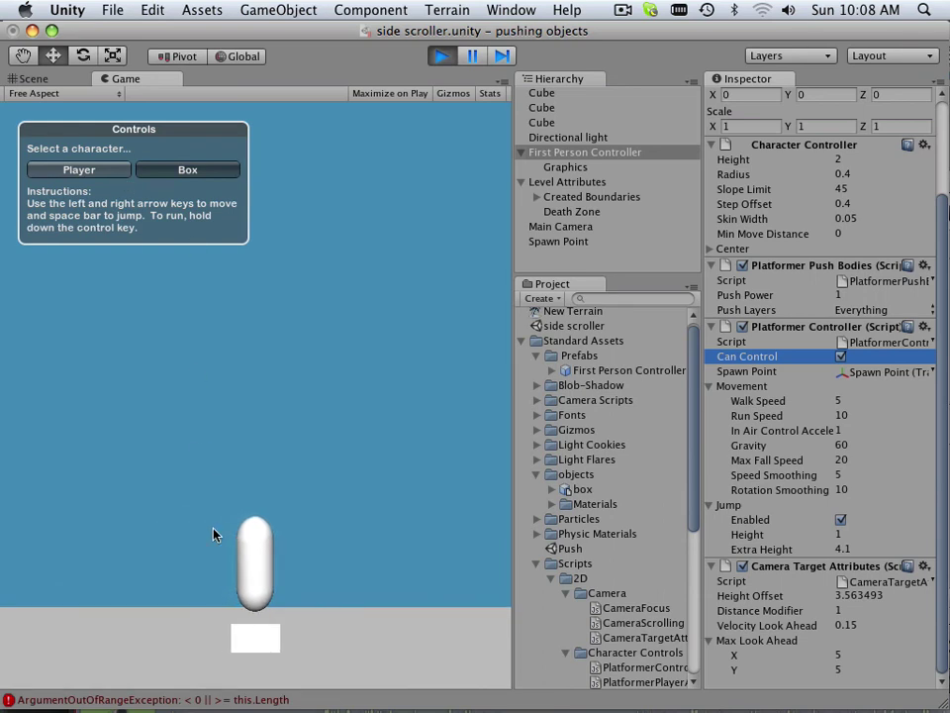
Uncheck Is Kinematic on the First Person Controller's Graphics Rigidbody and replay the game.
click(442, 57)
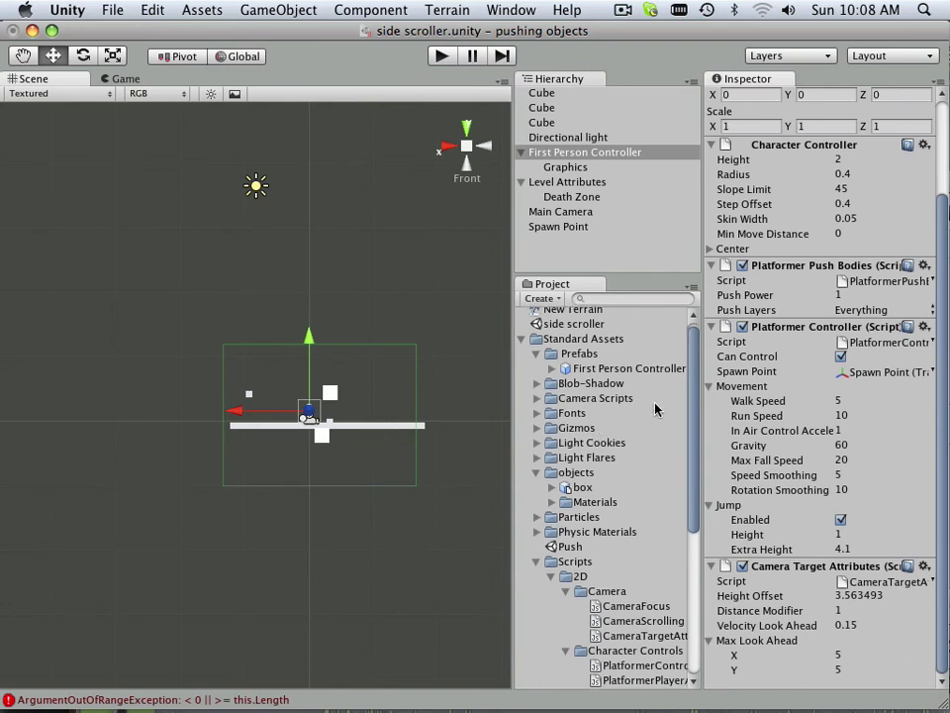
scroll(676, 399, down, 3)
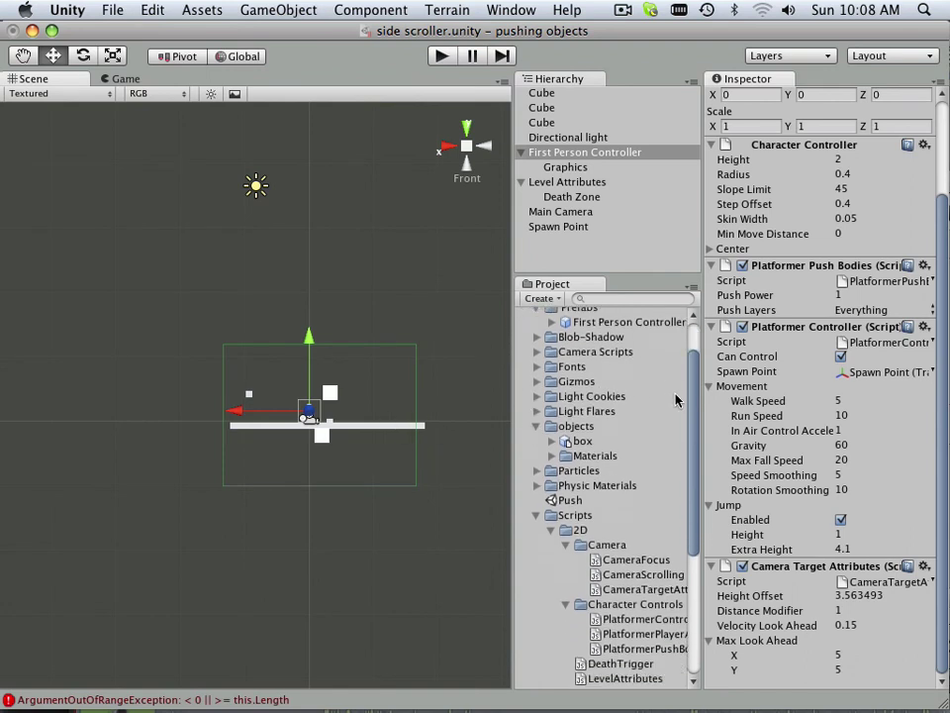
click(582, 171)
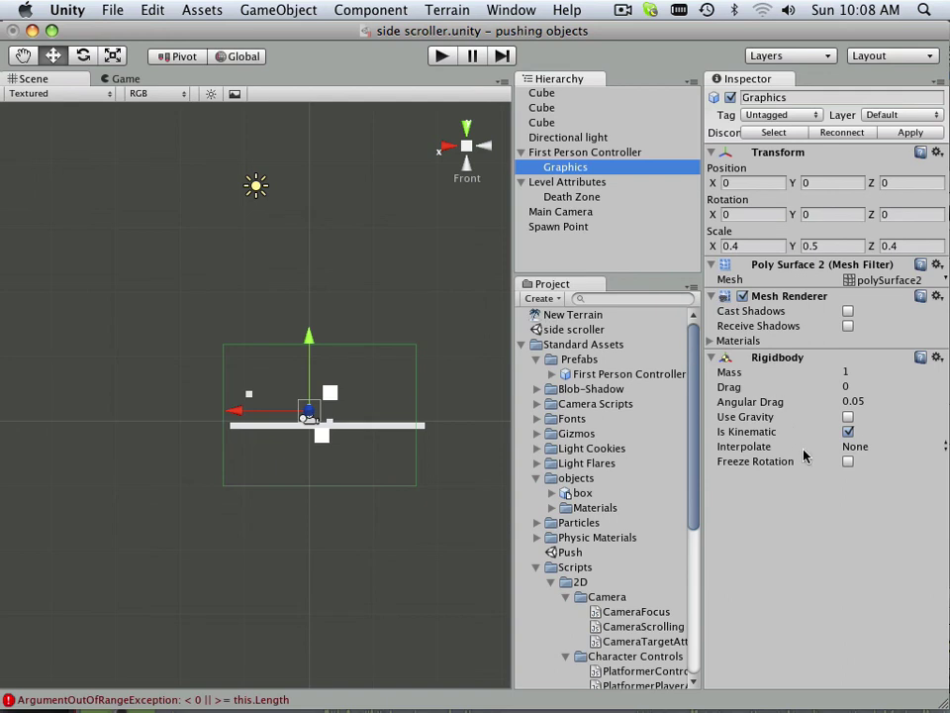
click(847, 432)
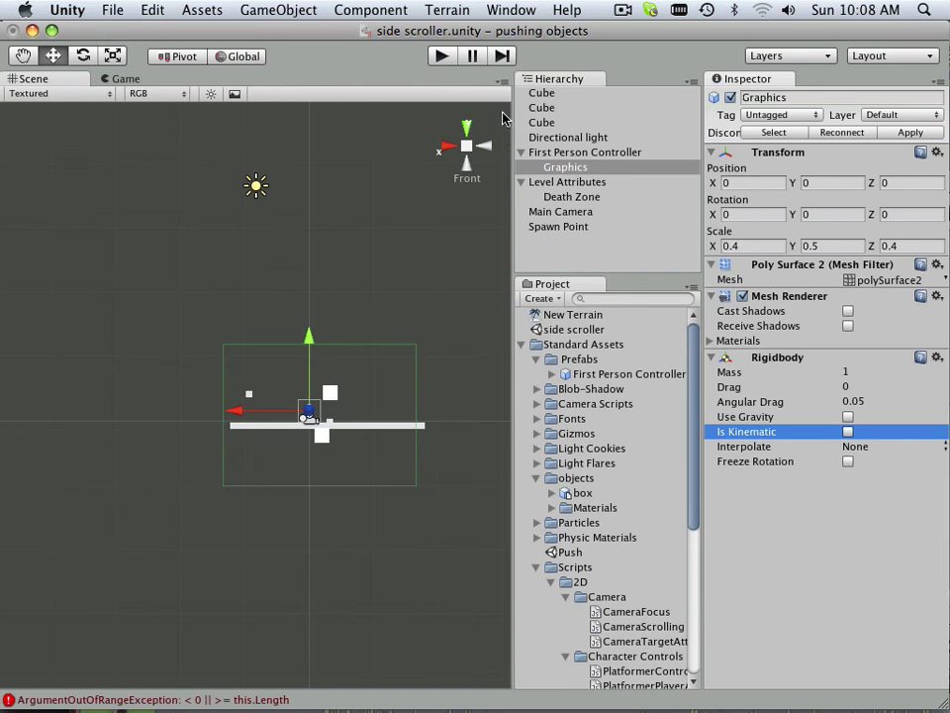
click(442, 57)
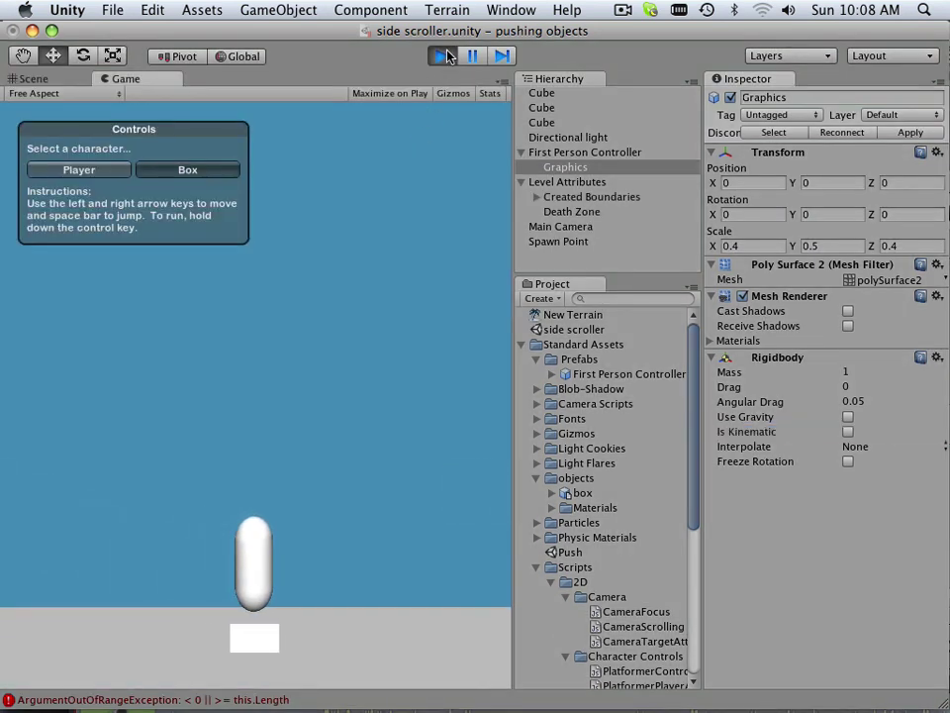
Jump the non-kinematic capsule, stop the game, and orbit the Scene view into perspective.
key(space)
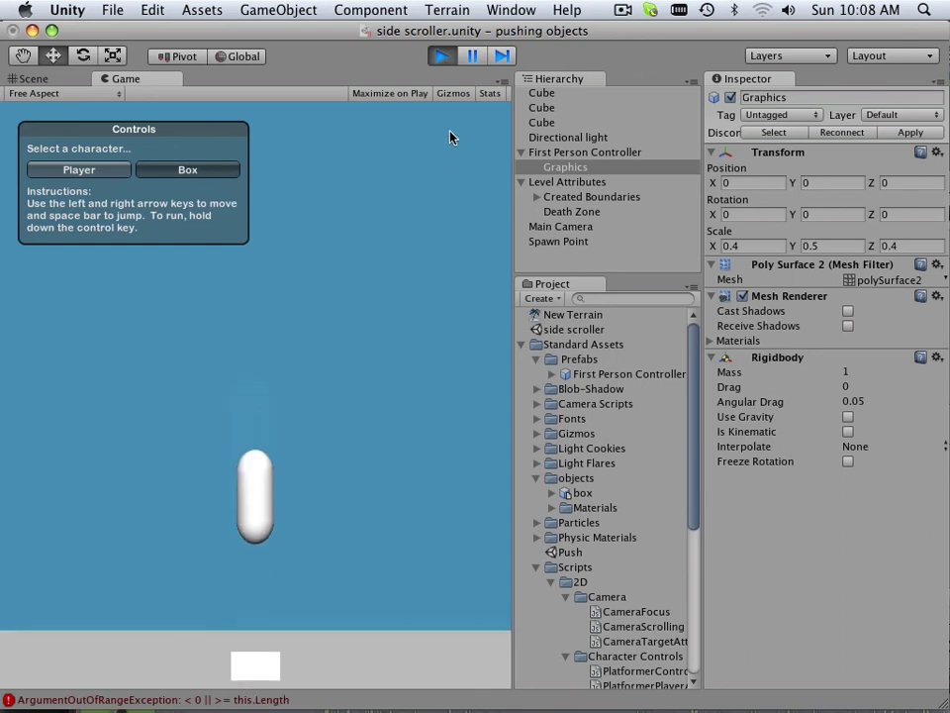
click(442, 57)
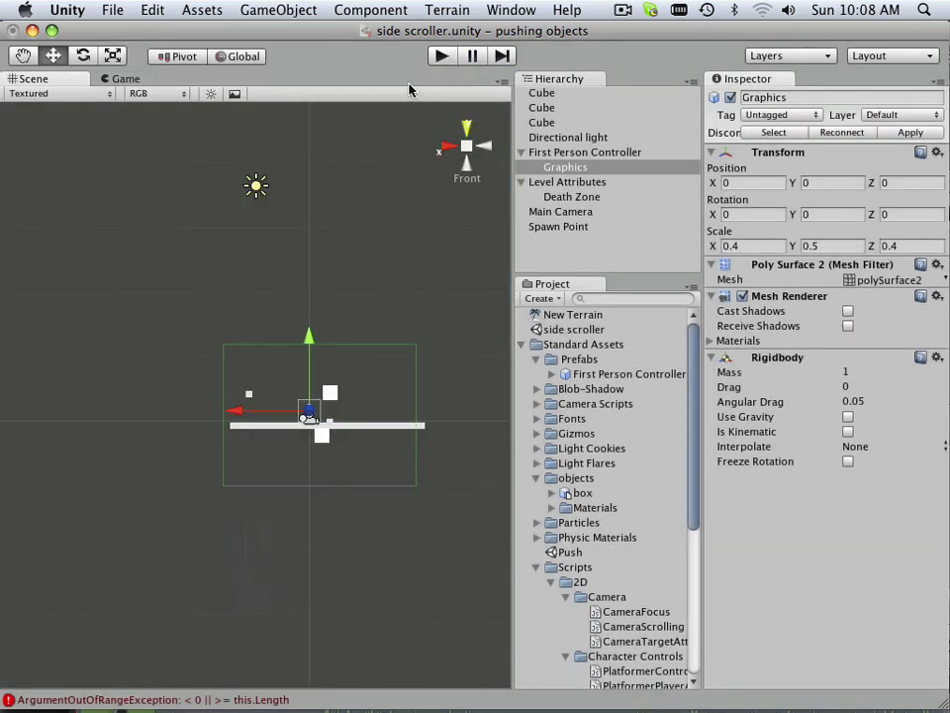
scroll(297, 306, down, 2)
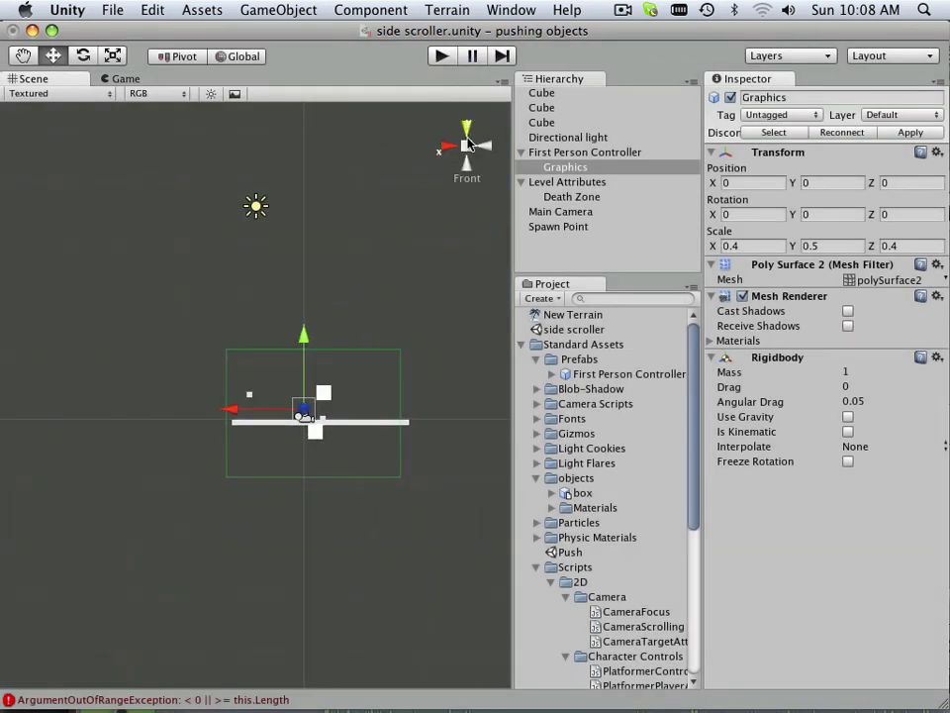
alt+drag(352, 107, 334, 345)
scroll(333, 344, up, 5)
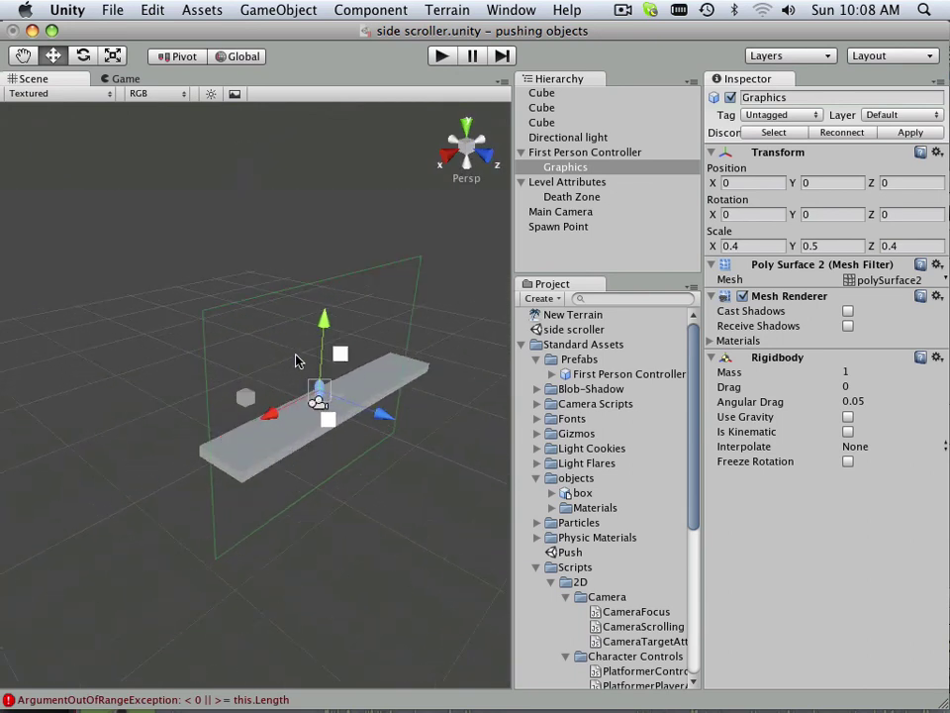